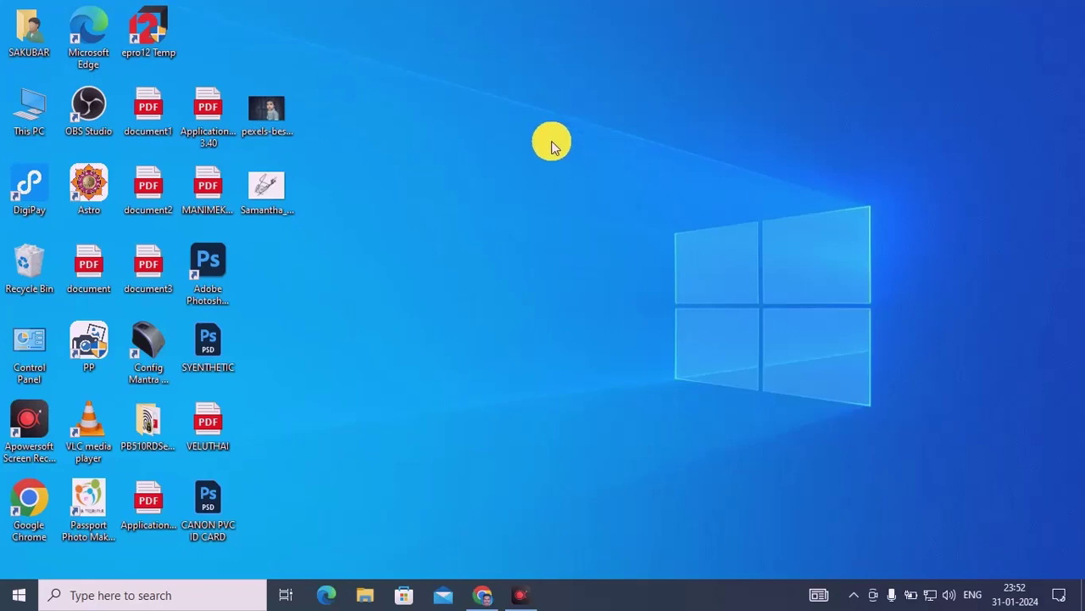
Switch to Chrome and upload the photo pexels-bess-hamiti-35537 from the Desktop to remove.bg.
click(483, 596)
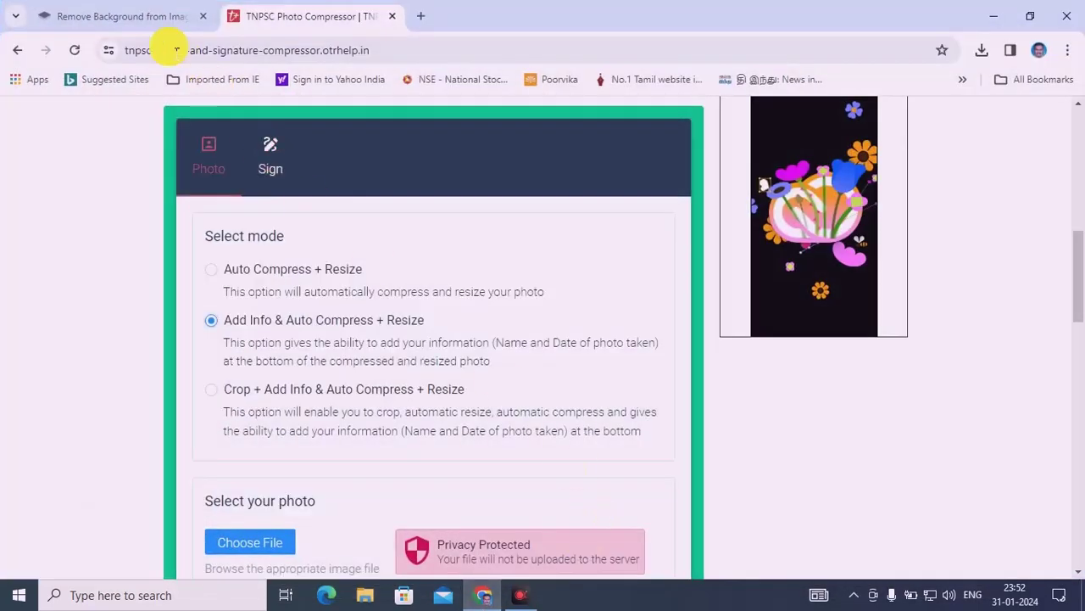
click(150, 20)
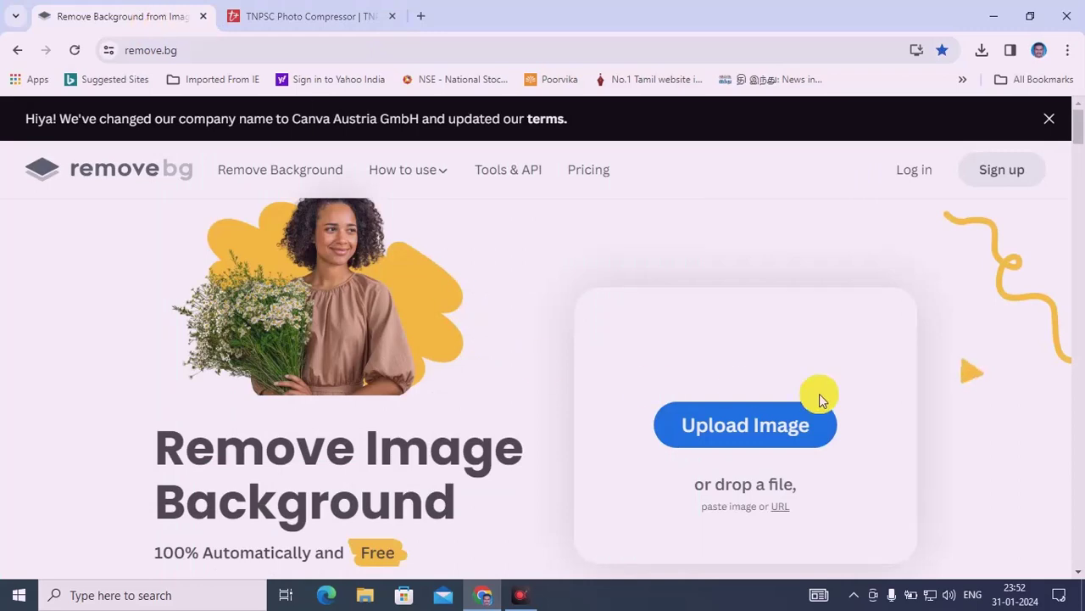
click(752, 427)
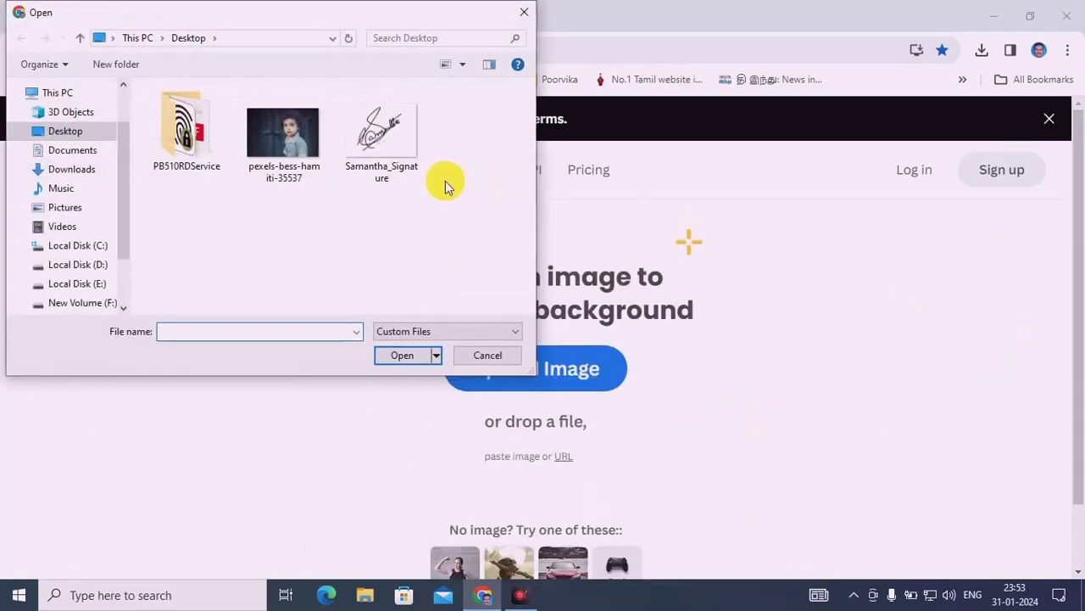
double_click(283, 134)
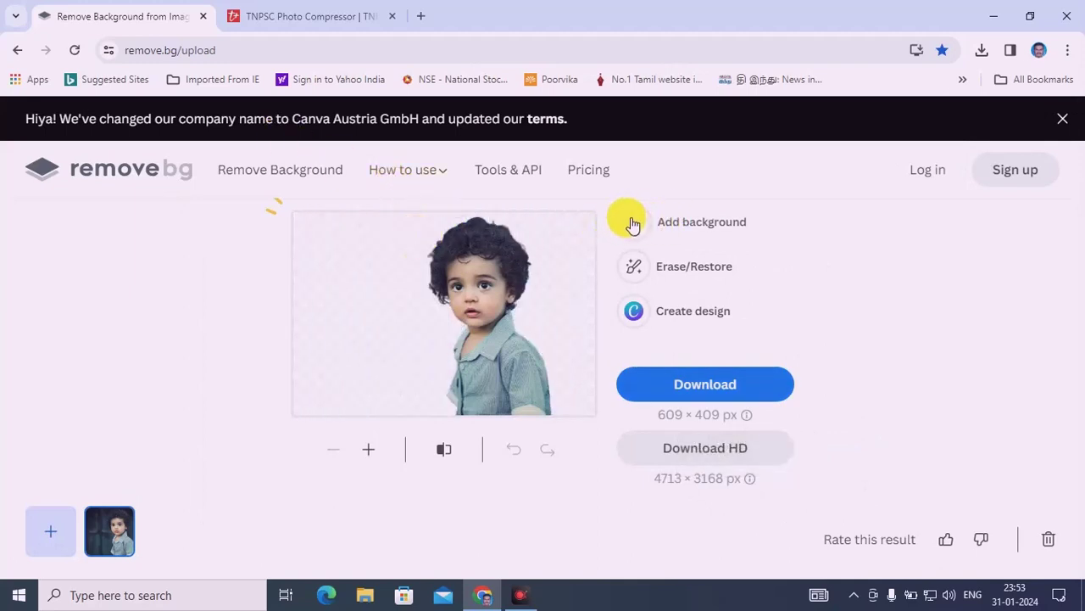
Add a plain white colour background behind the cut-out child.
click(684, 225)
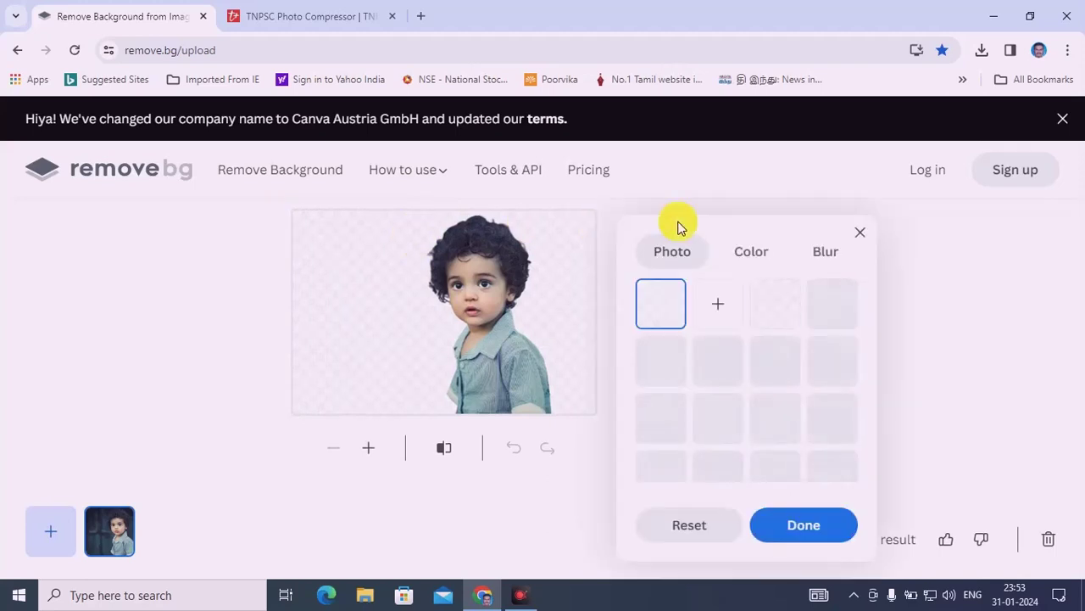
click(754, 254)
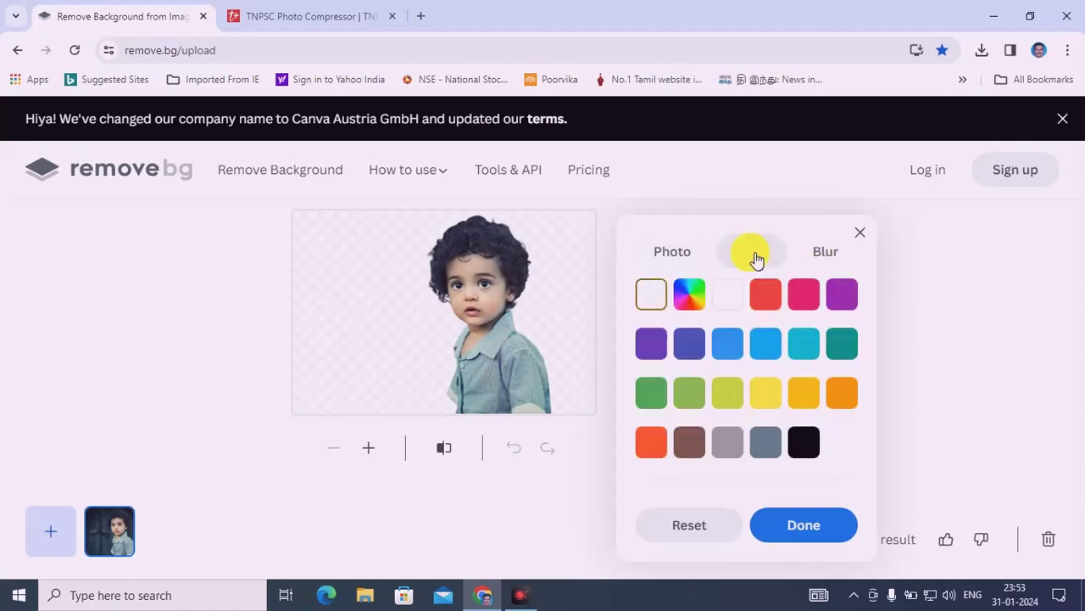
click(730, 295)
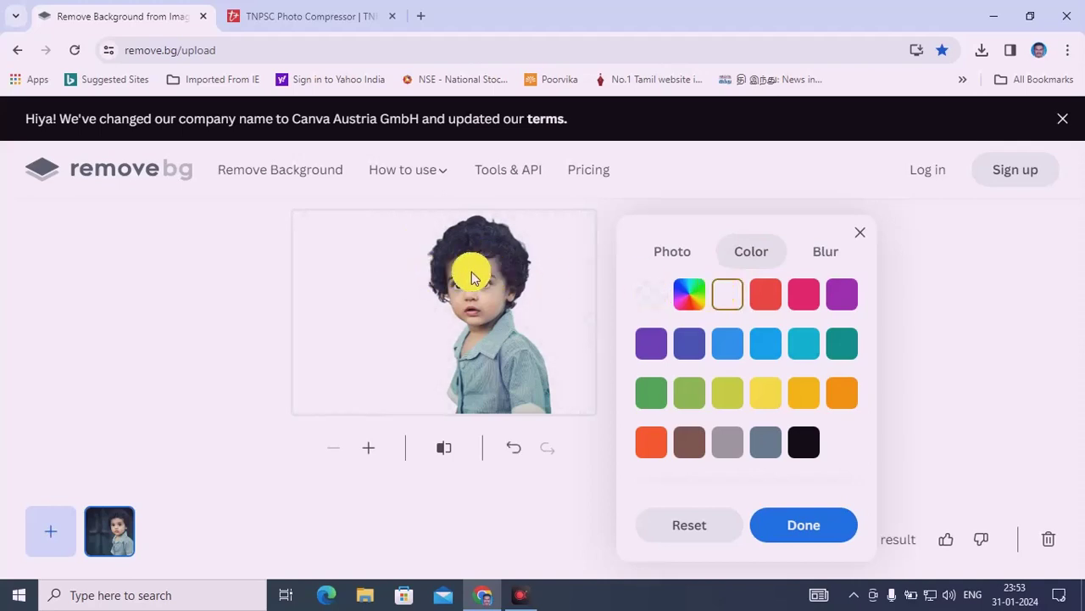
click(804, 526)
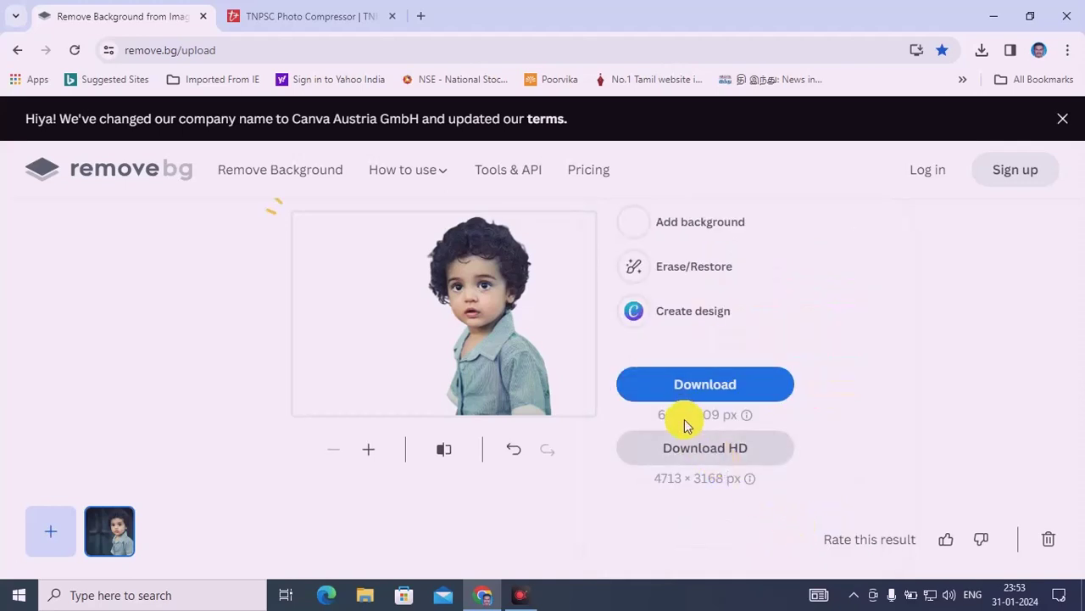
Download the standard 609 × 409 px image and move the PNG from the Downloads folder to the desktop.
click(707, 390)
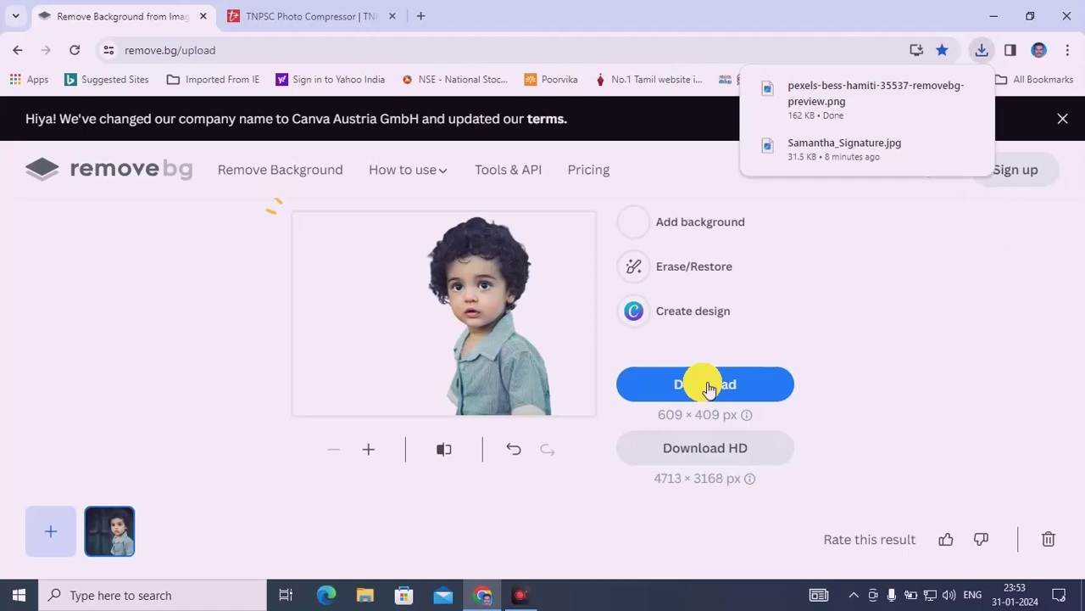
click(940, 89)
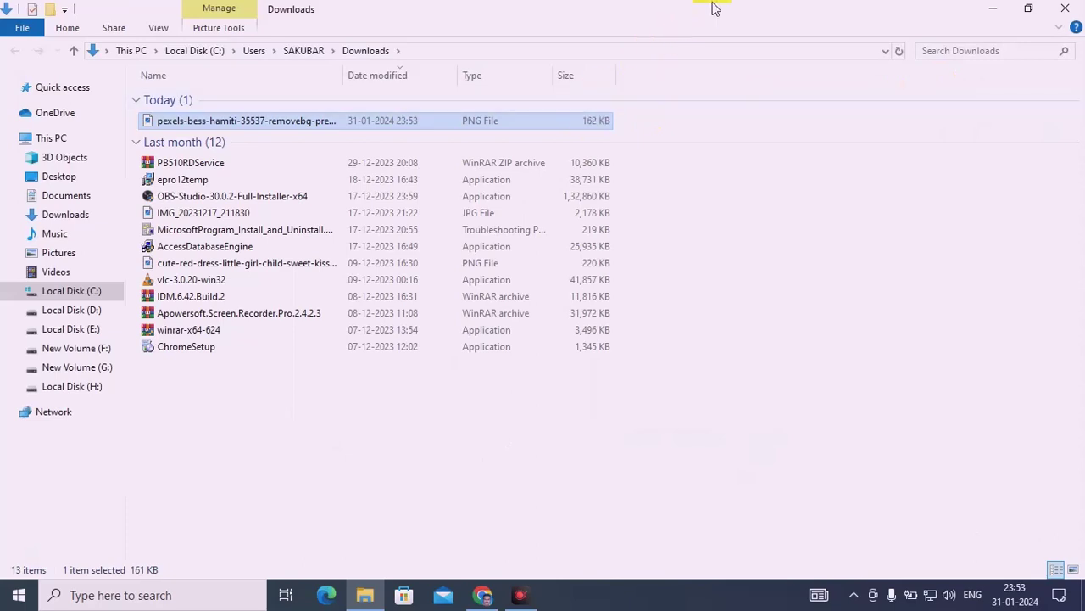
right_click(292, 123)
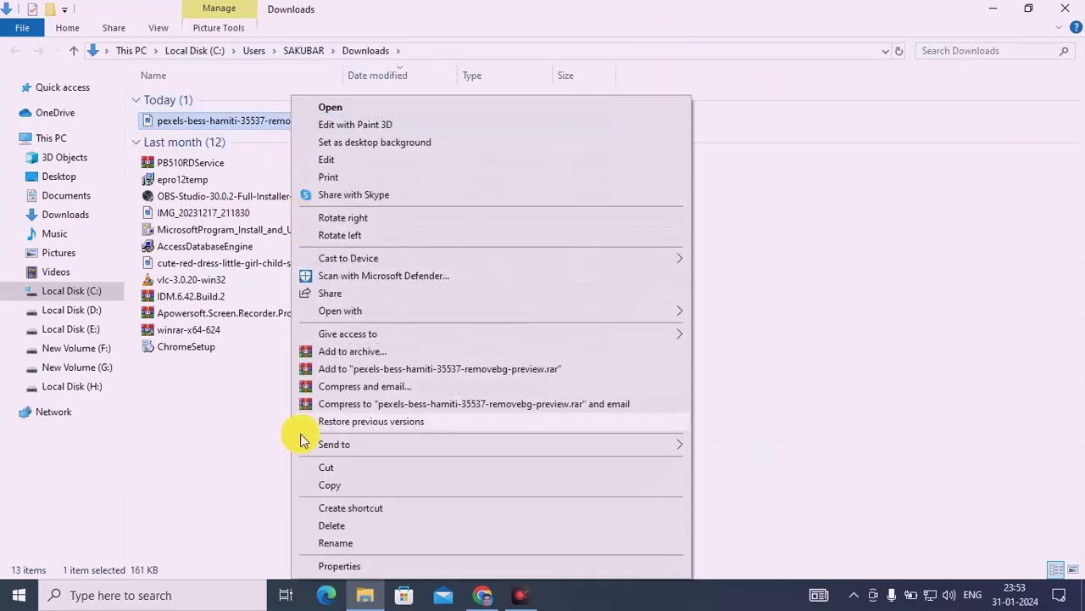
click(327, 467)
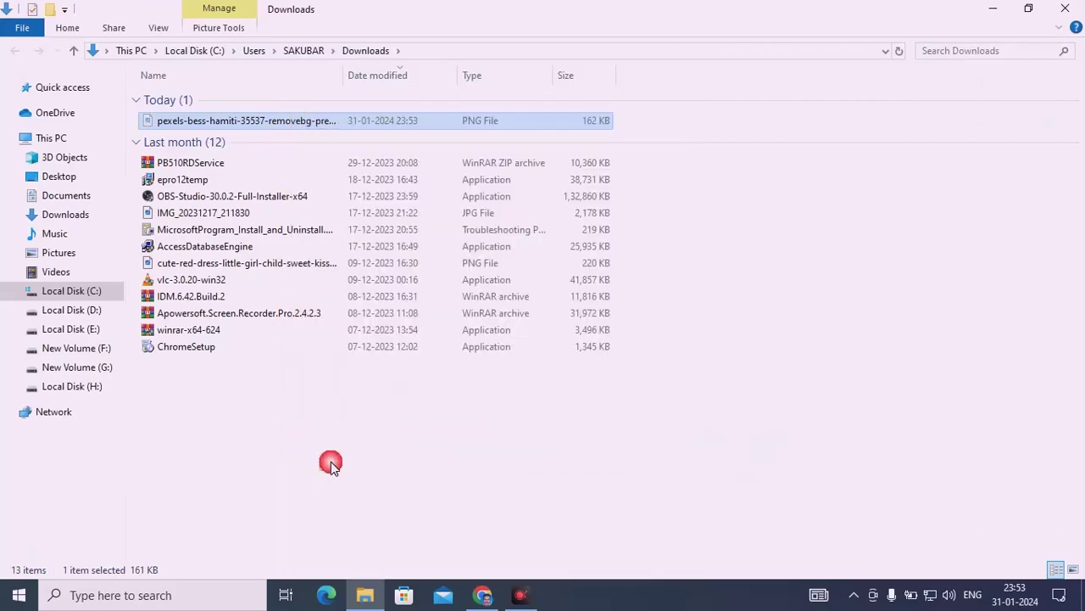
click(1065, 17)
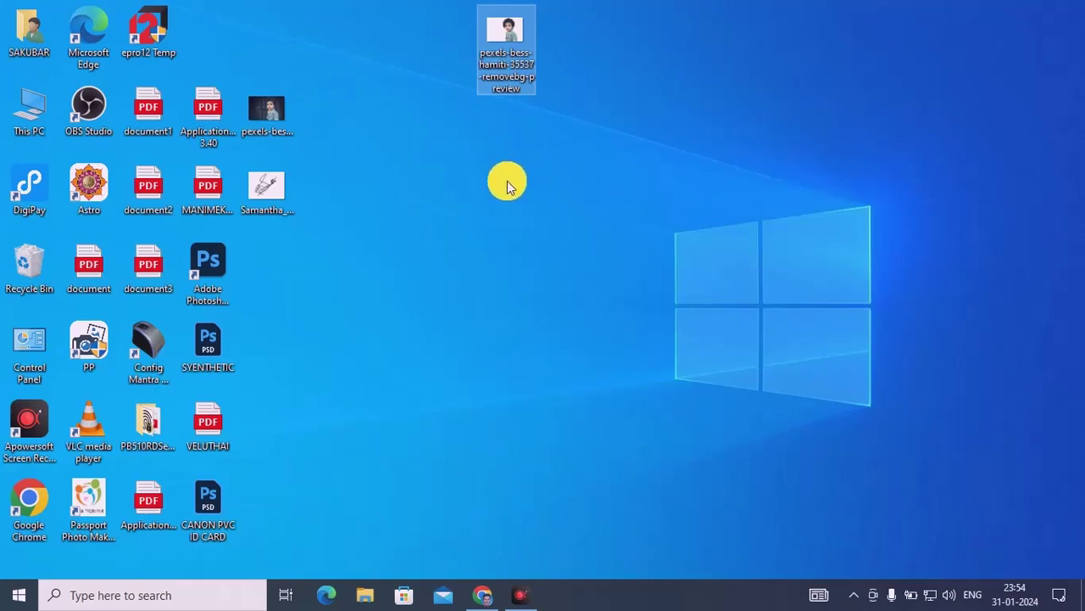
Switch to the TNPSC Photo Compressor page in Chrome and choose the Add Info & Auto Compress + Resize mode.
click(481, 593)
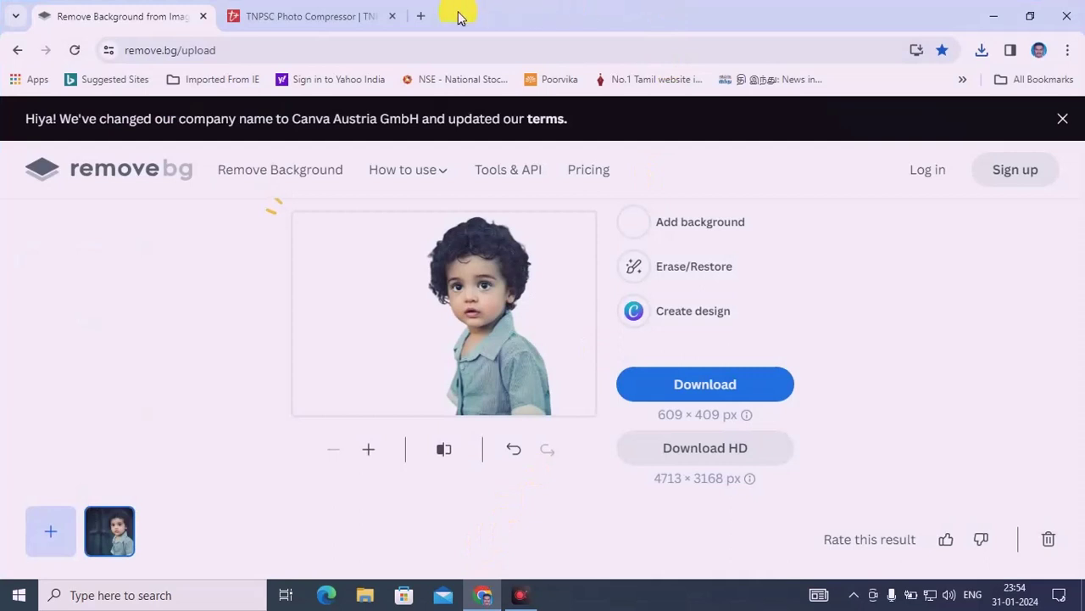
click(301, 19)
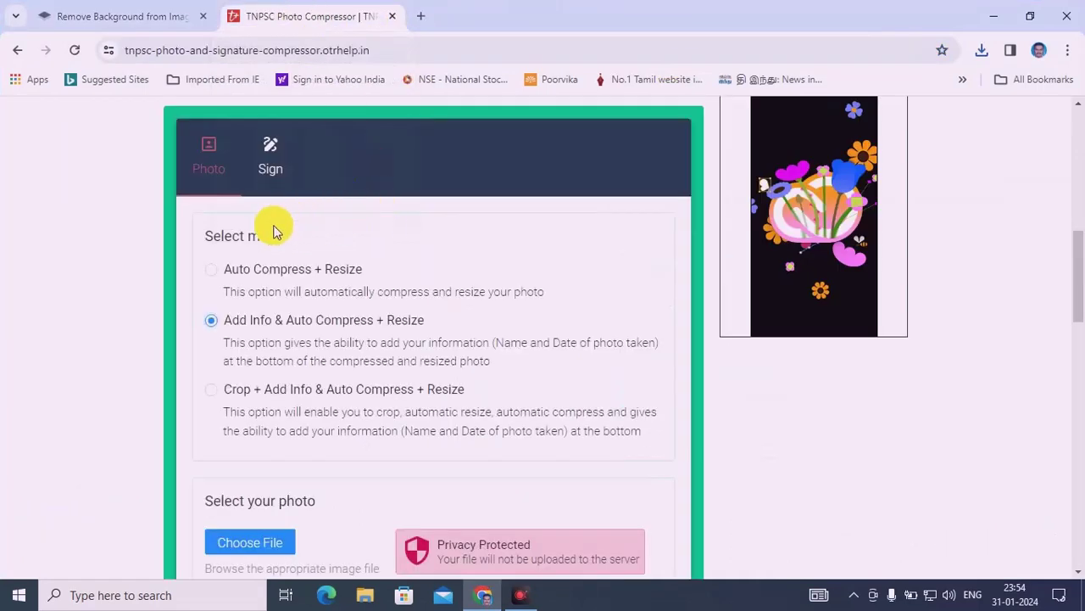
scroll(303, 219, up, 10)
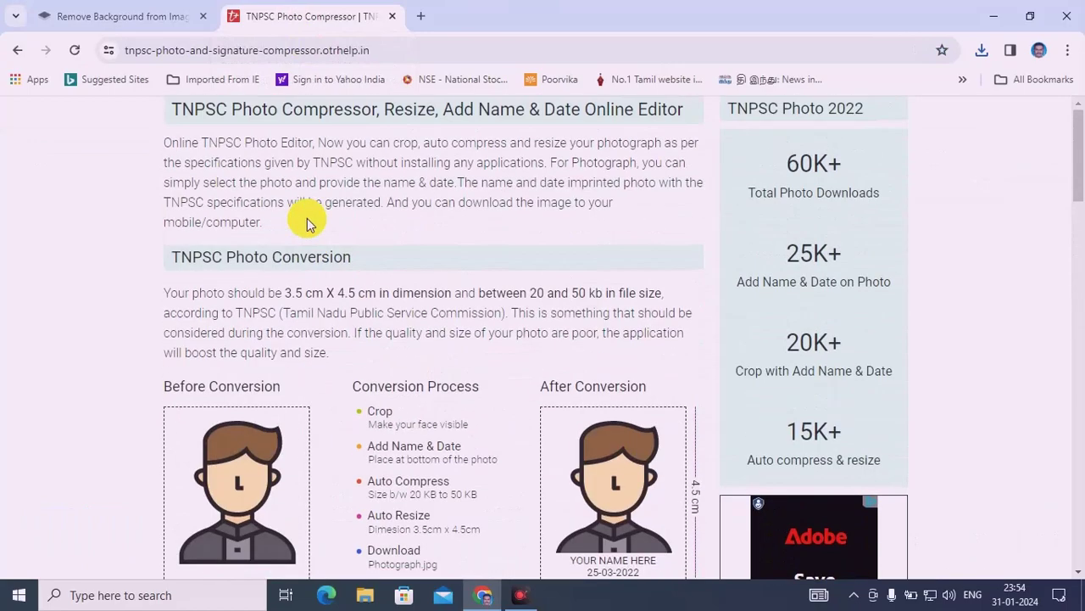
scroll(307, 221, down, 6)
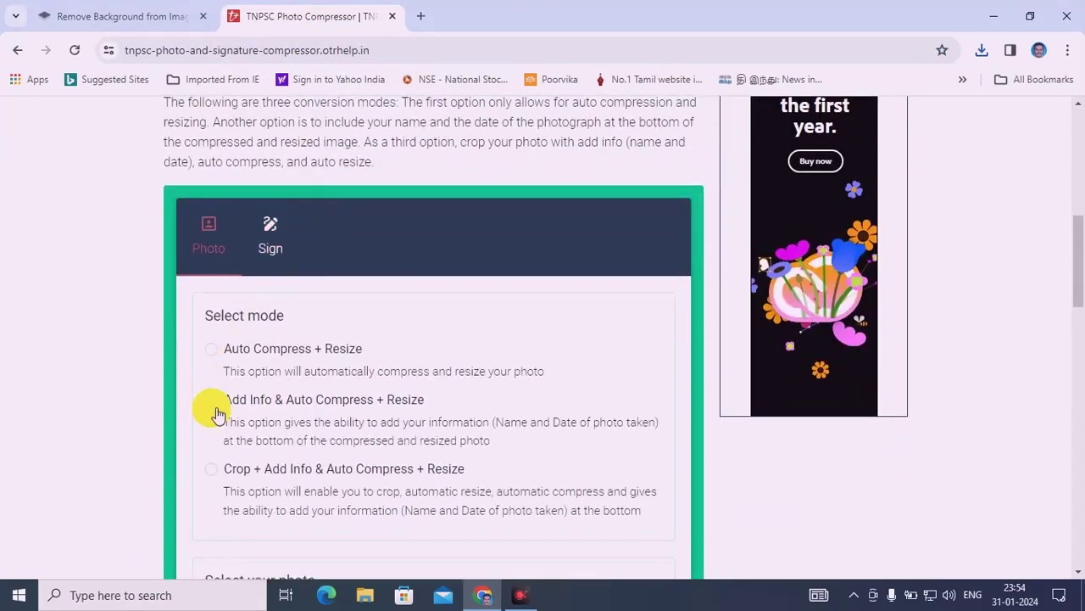
click(218, 412)
Load pexels-bess-hamiti-35537-removebg-preview from the Desktop as the photo for conversion.
scroll(218, 412, down, 3)
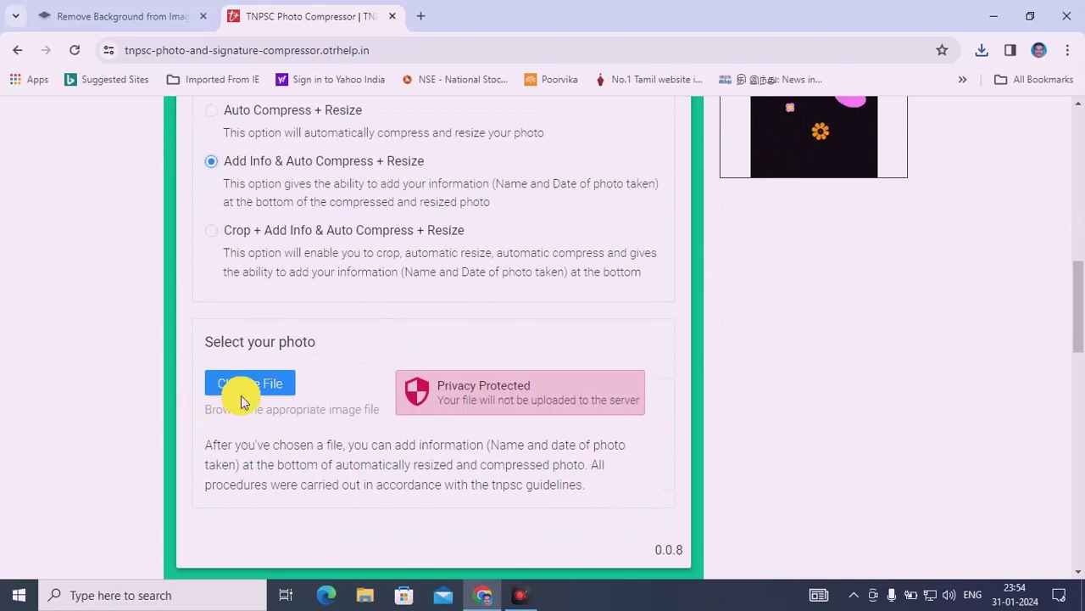
click(245, 392)
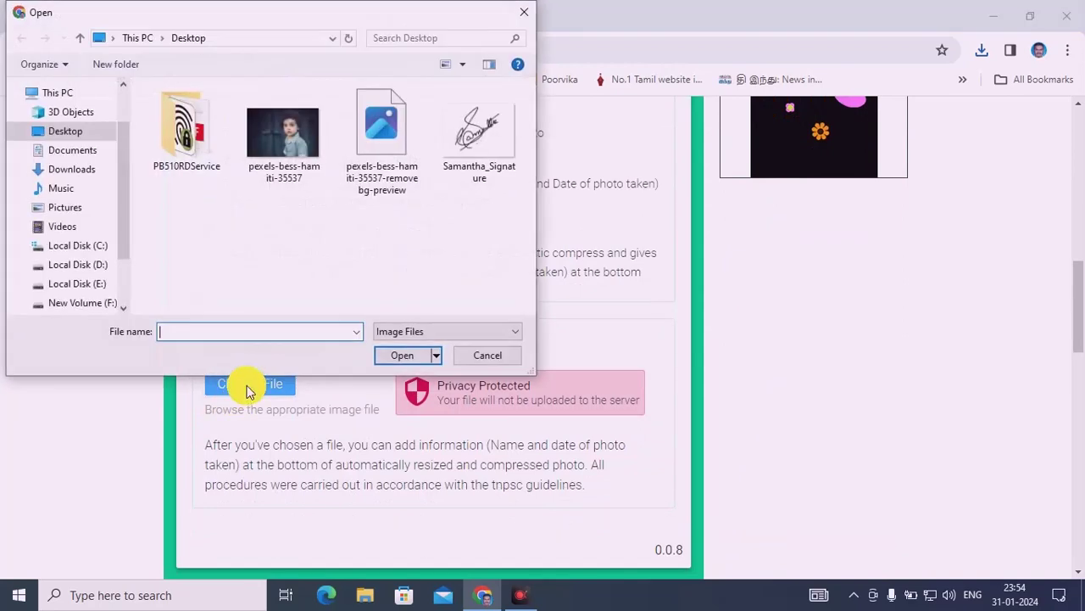
click(381, 138)
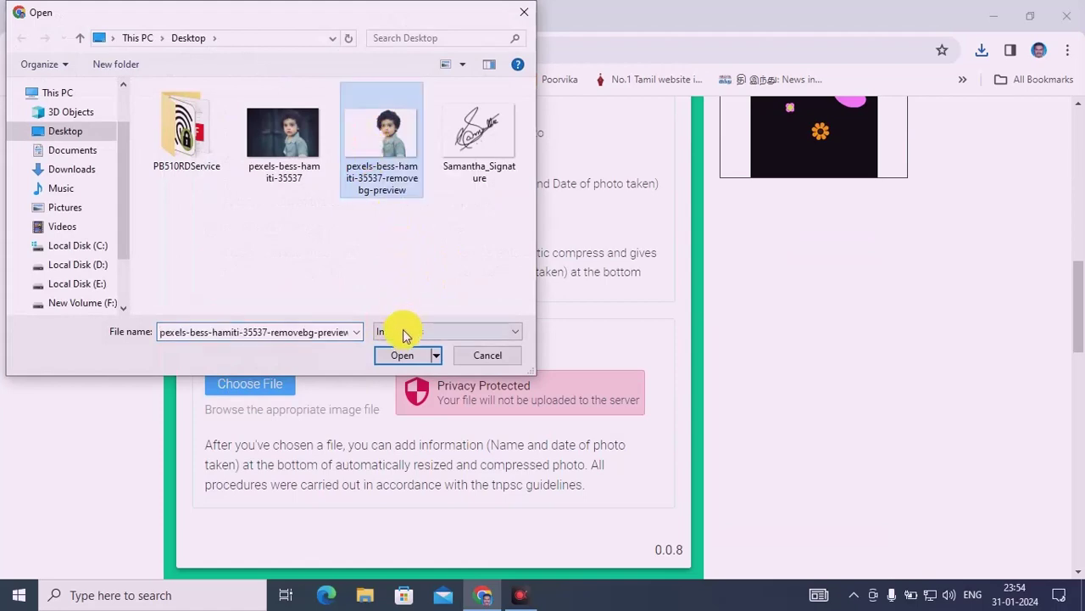
click(404, 354)
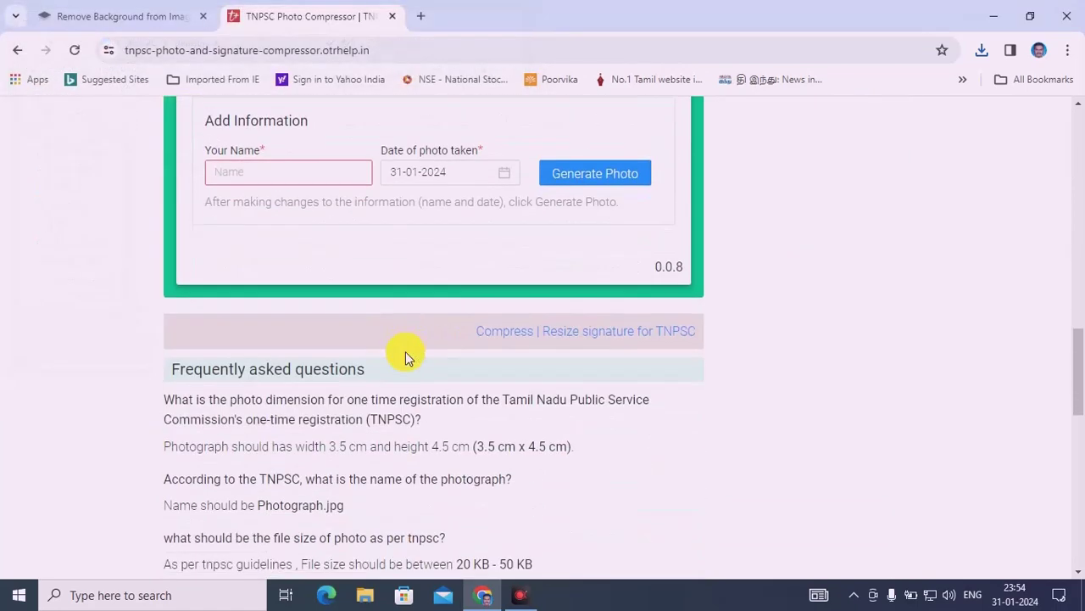
Enter the applicant's name in the photo's additional information.
scroll(405, 355, up, 1)
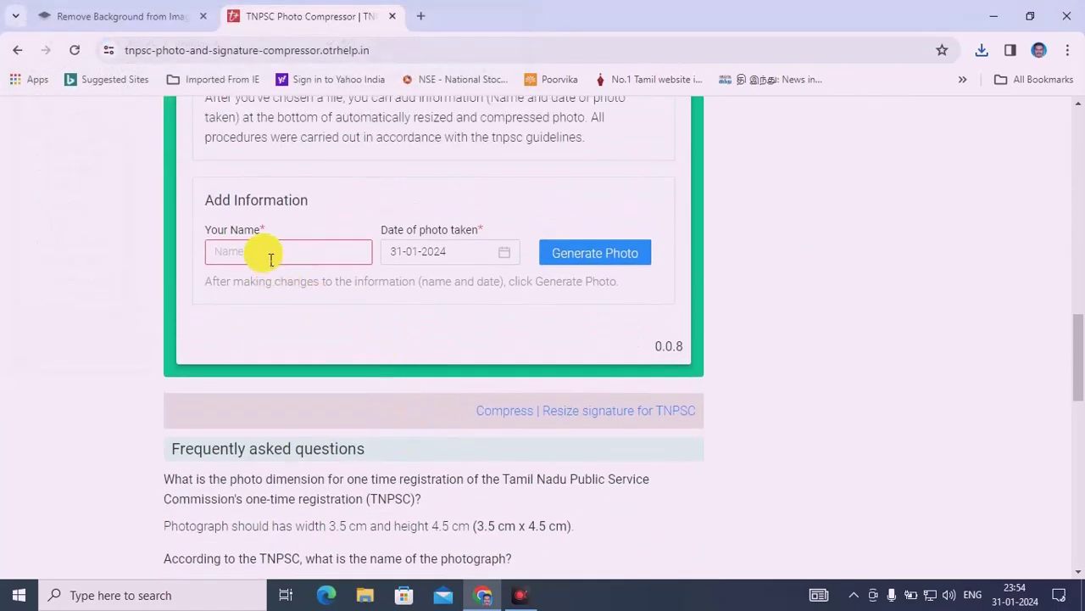
click(270, 259)
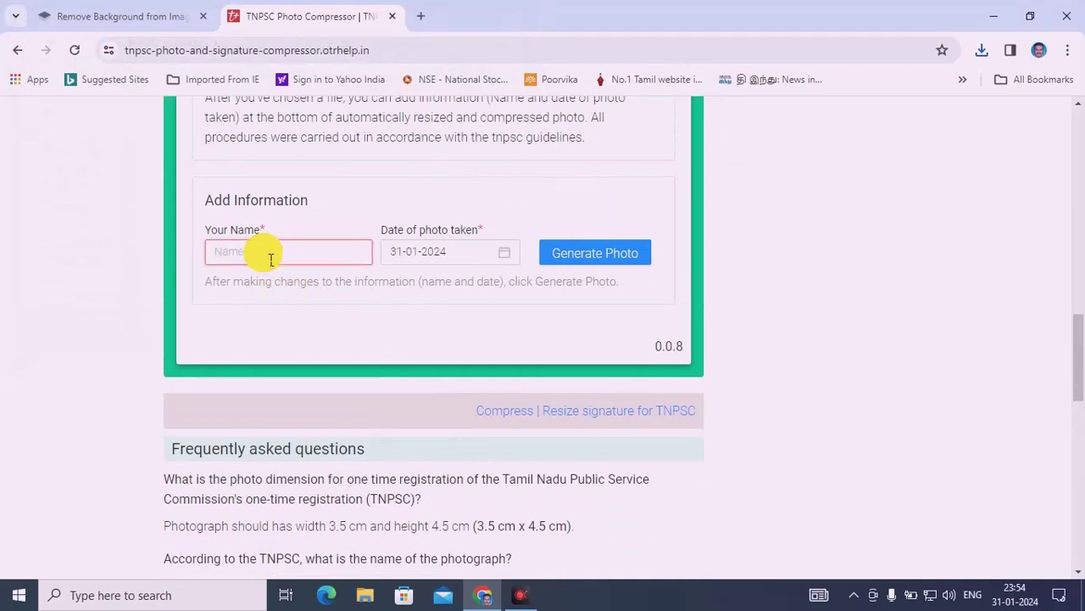
text(SARA)
text(VANAN)
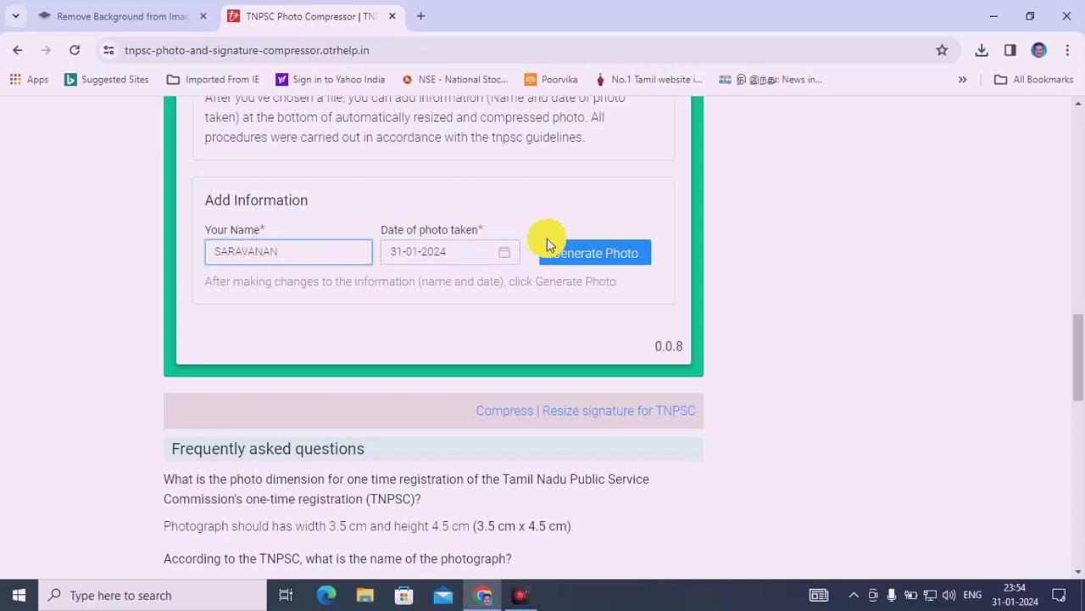
Set the date of photo taken to 26-01-2024 and generate the photo.
click(505, 252)
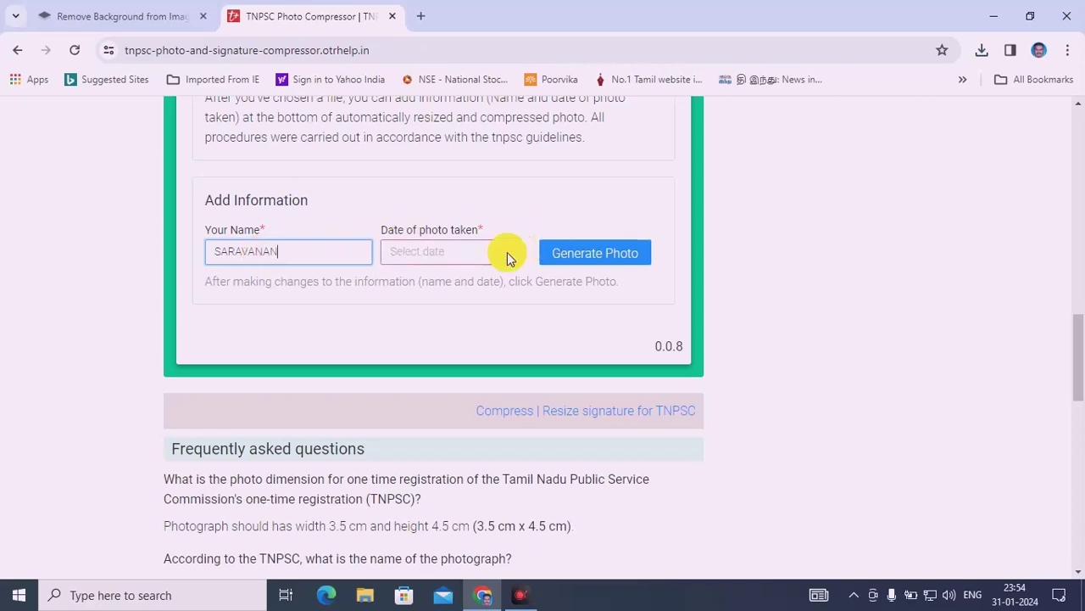
click(505, 251)
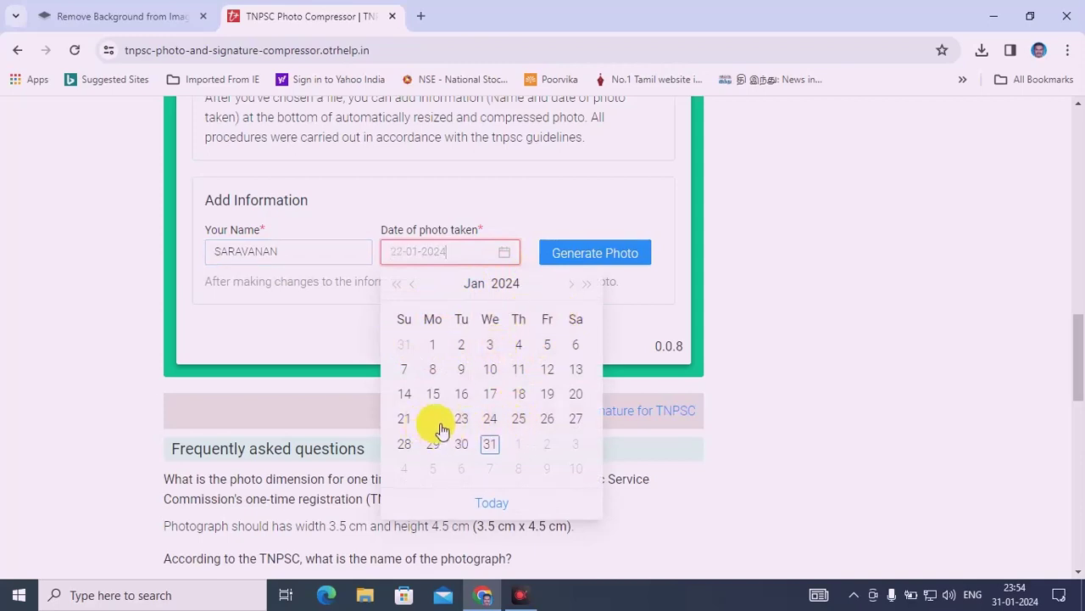
click(542, 420)
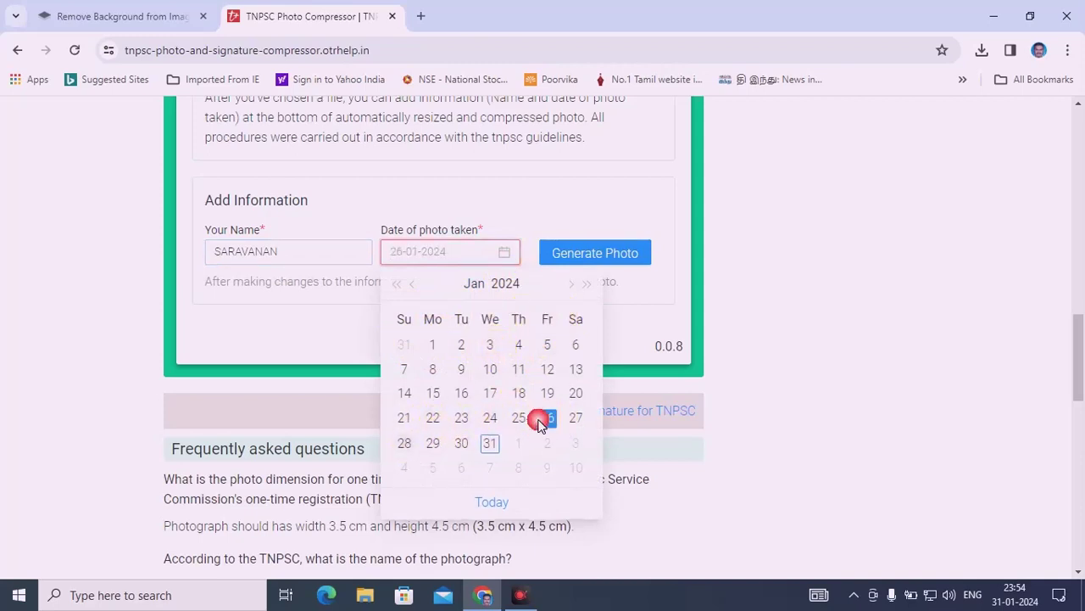
click(602, 257)
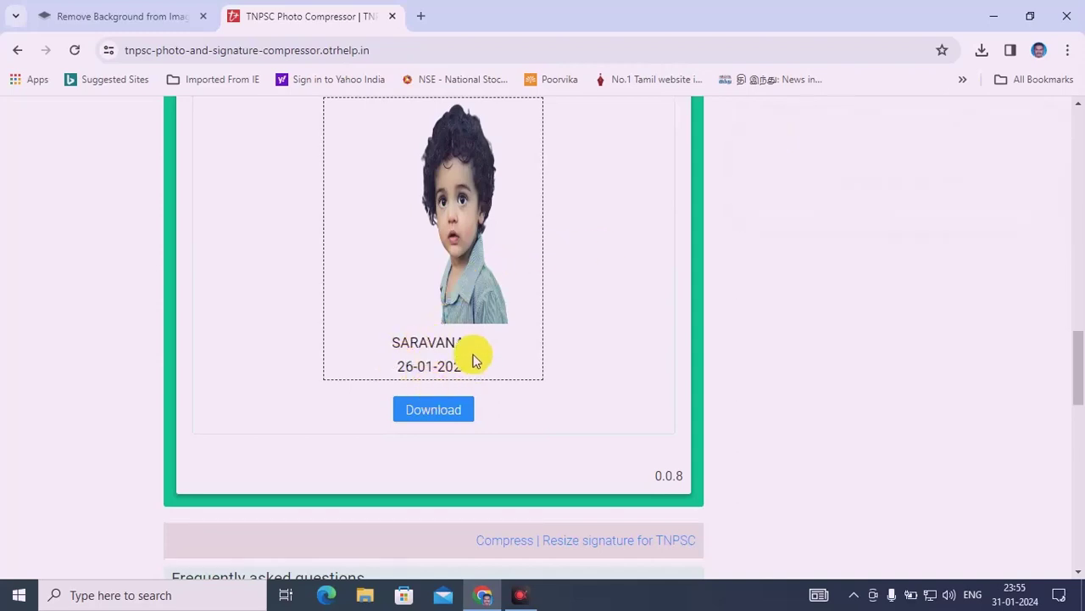
Download the generated photo, view Photograph.jpg from the Downloads folder, and close the viewer and folder.
click(438, 409)
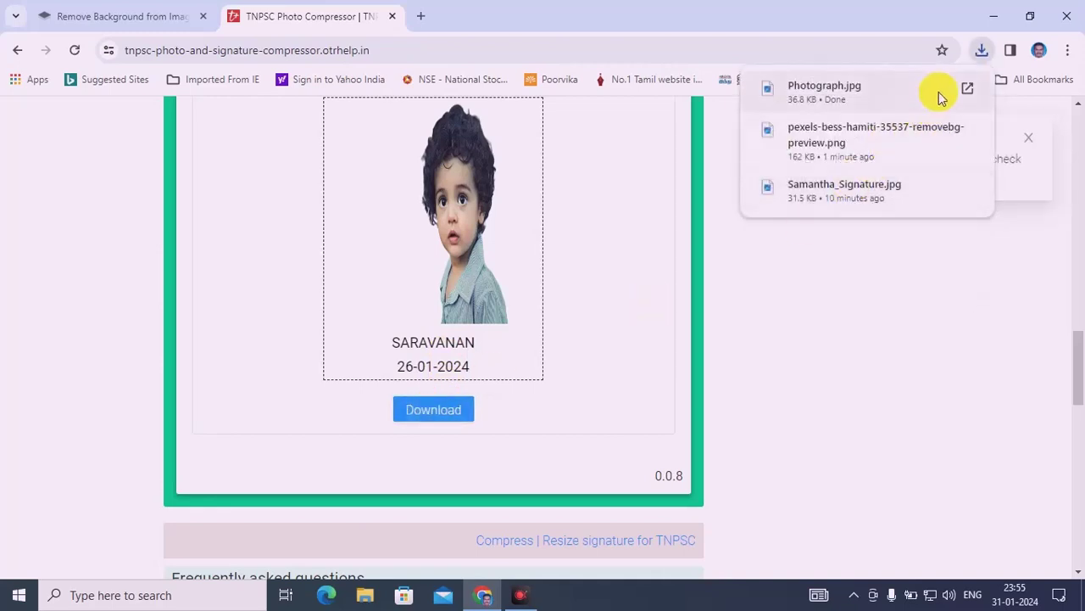
click(940, 91)
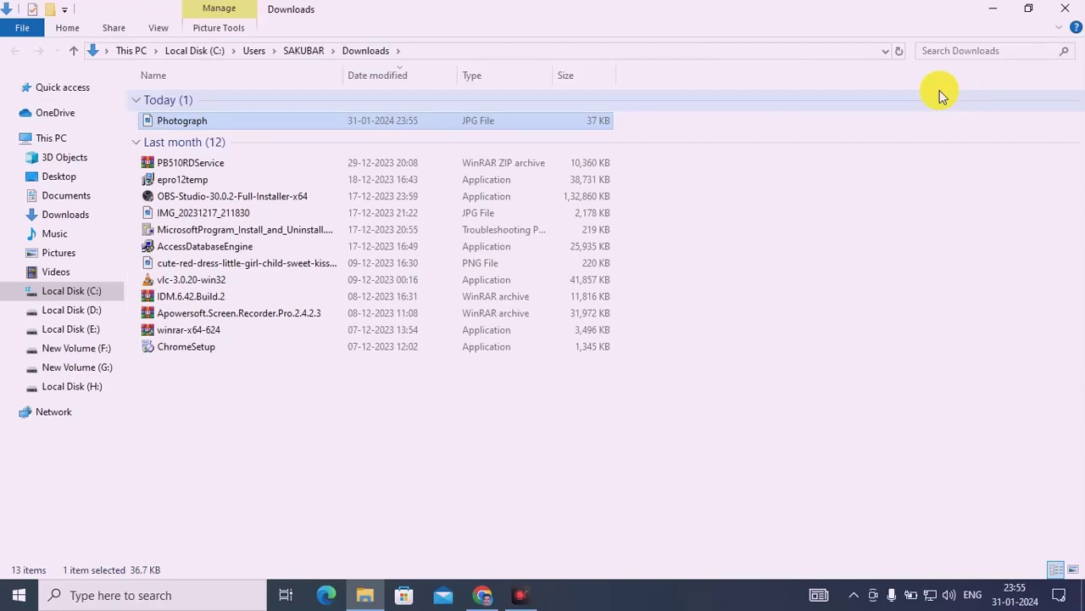
double_click(211, 124)
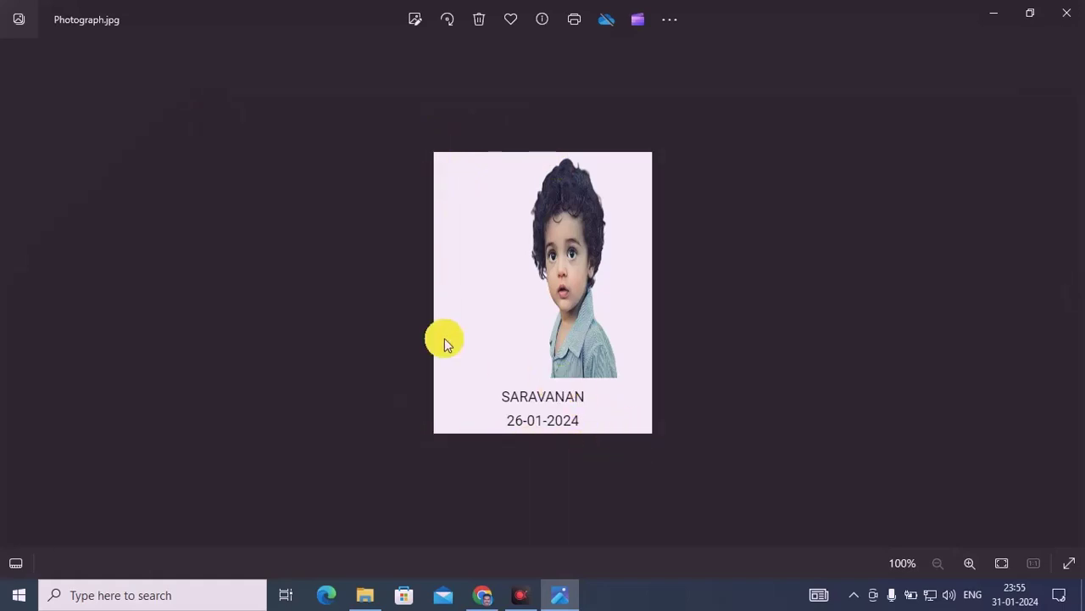
click(1070, 16)
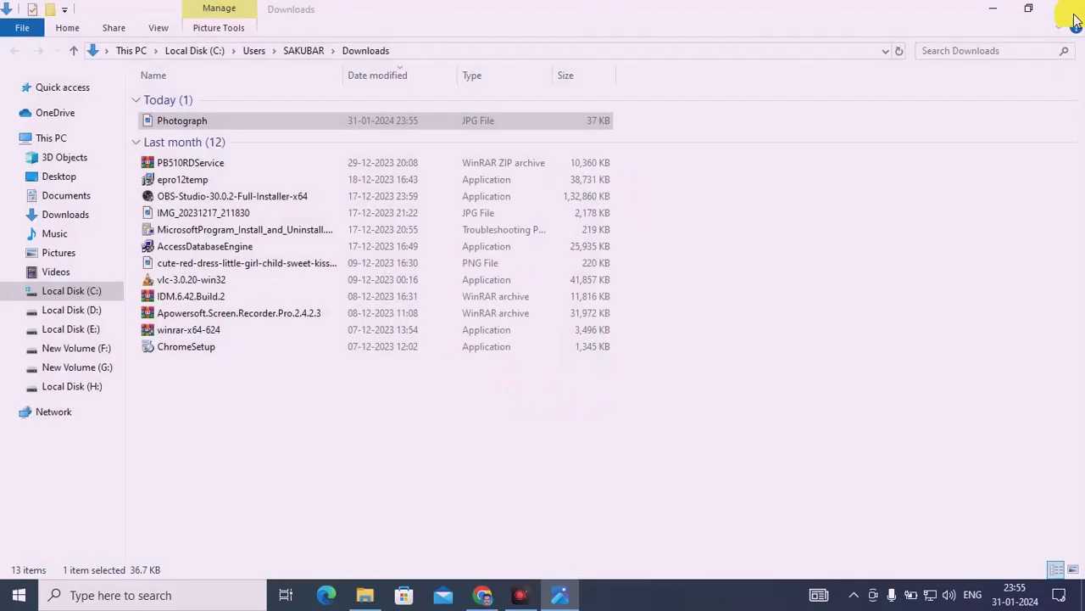
click(1070, 16)
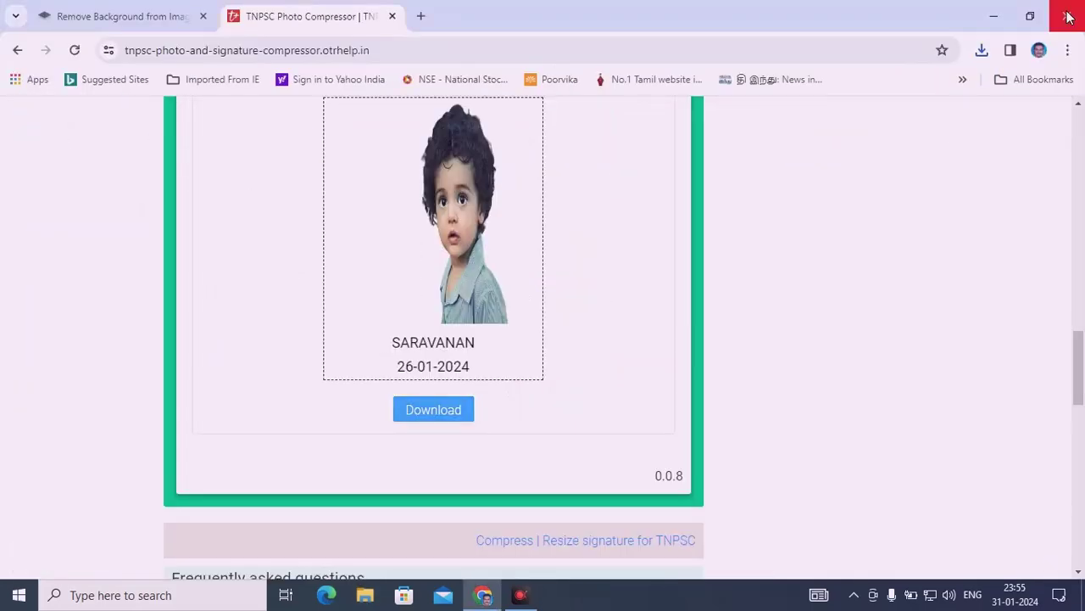
Return to the search results, reopen the TNPSC Photo Compressor site and switch its converter to signature mode.
click(15, 52)
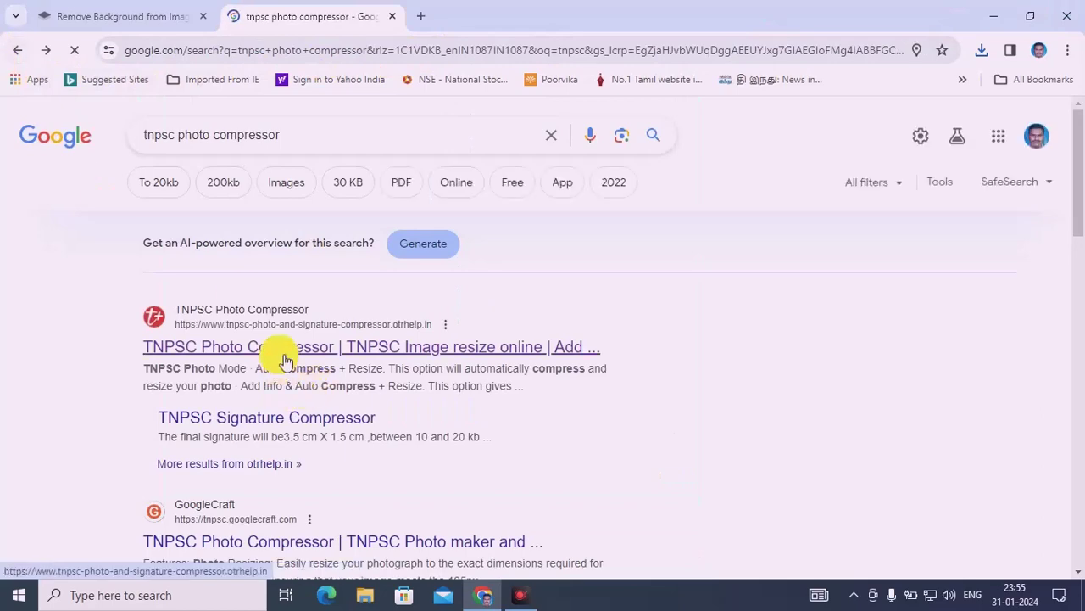
click(282, 350)
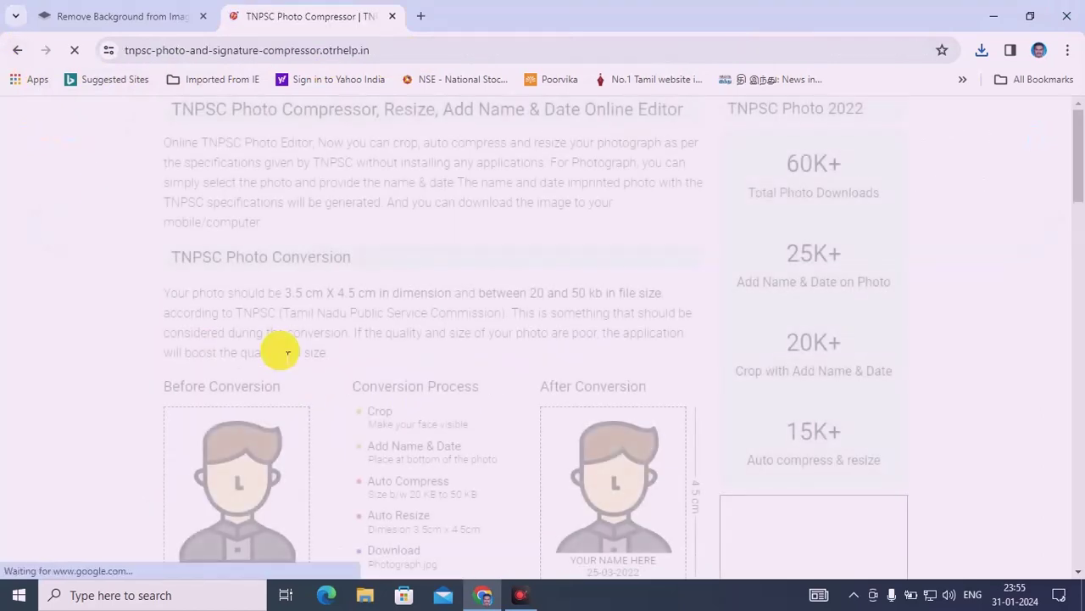
scroll(339, 352, down, 5)
scroll(339, 352, down, 2)
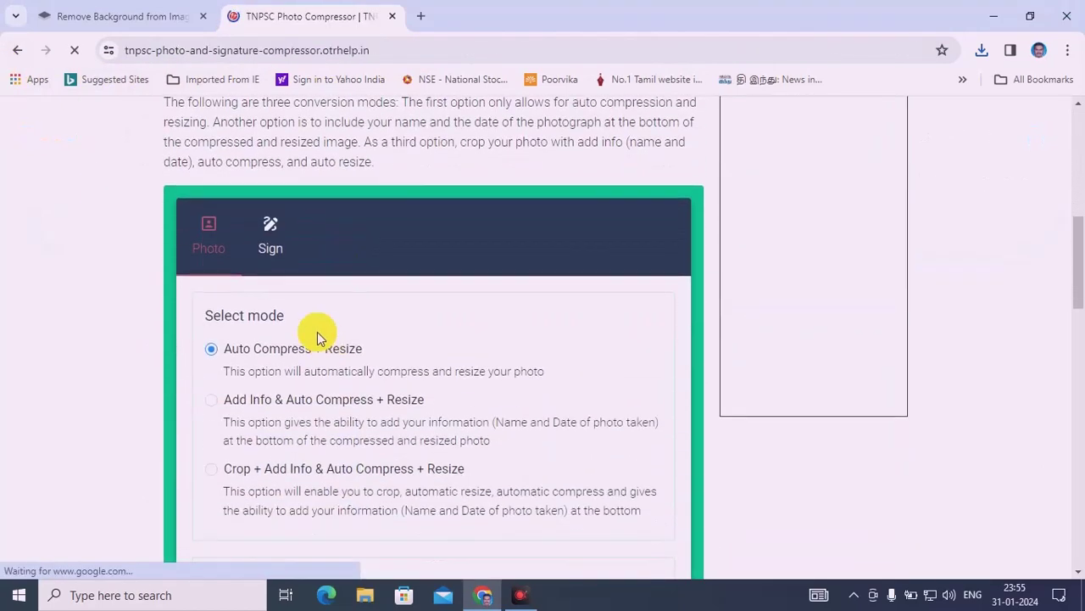
click(269, 244)
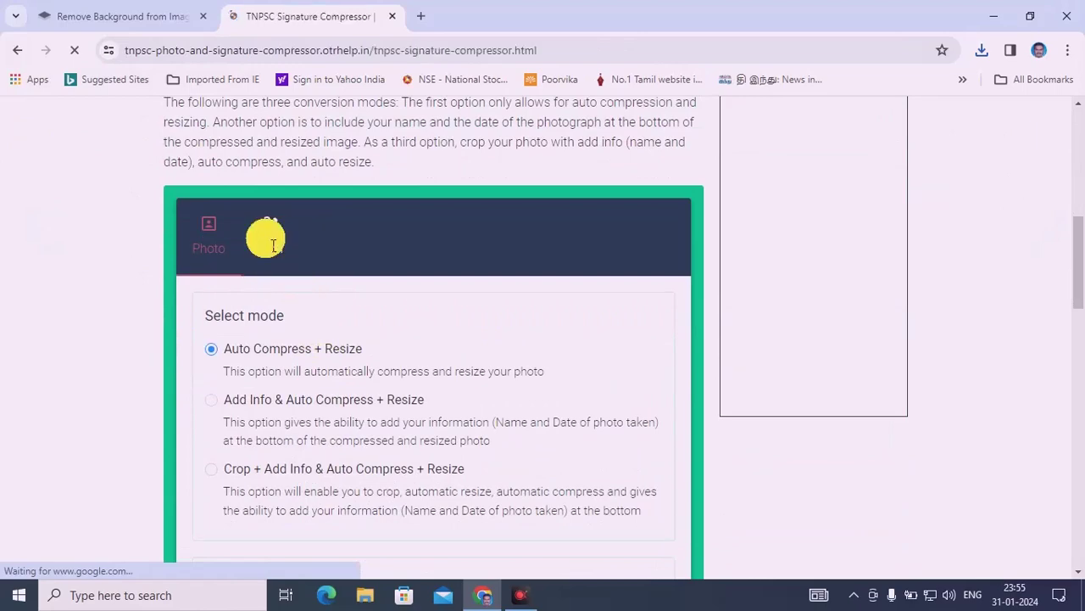
Load the signature image from the Desktop for automatic compression and resizing.
scroll(400, 305, down, 4)
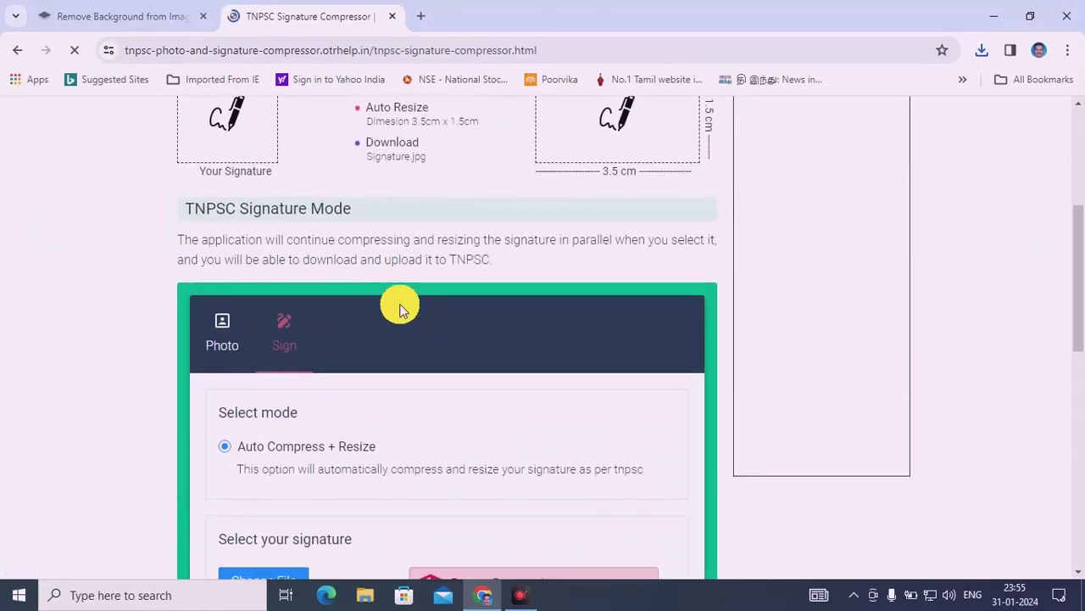
scroll(400, 303, down, 3)
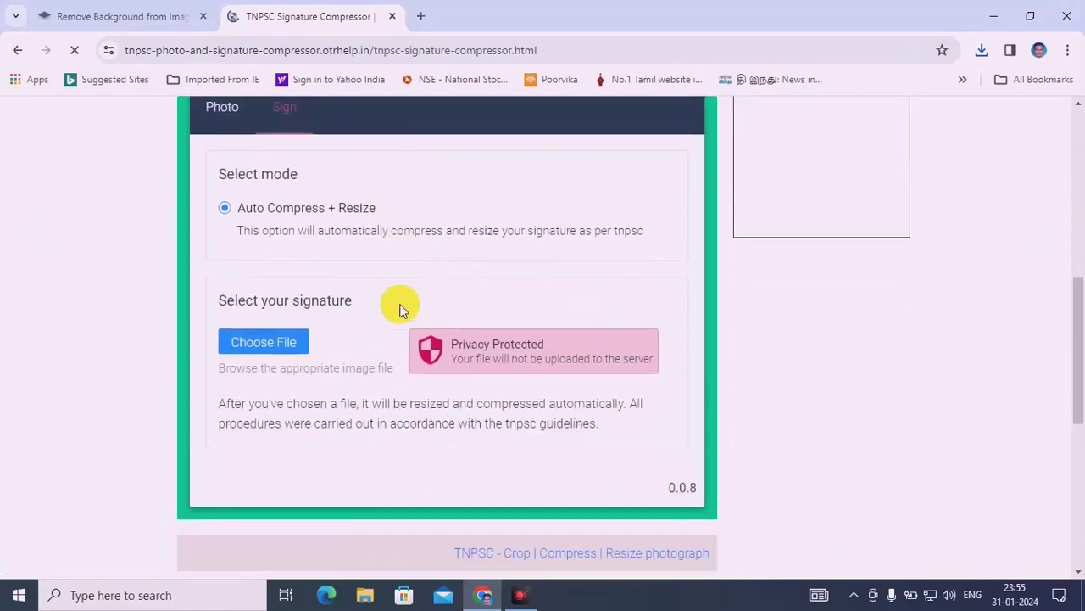
click(280, 343)
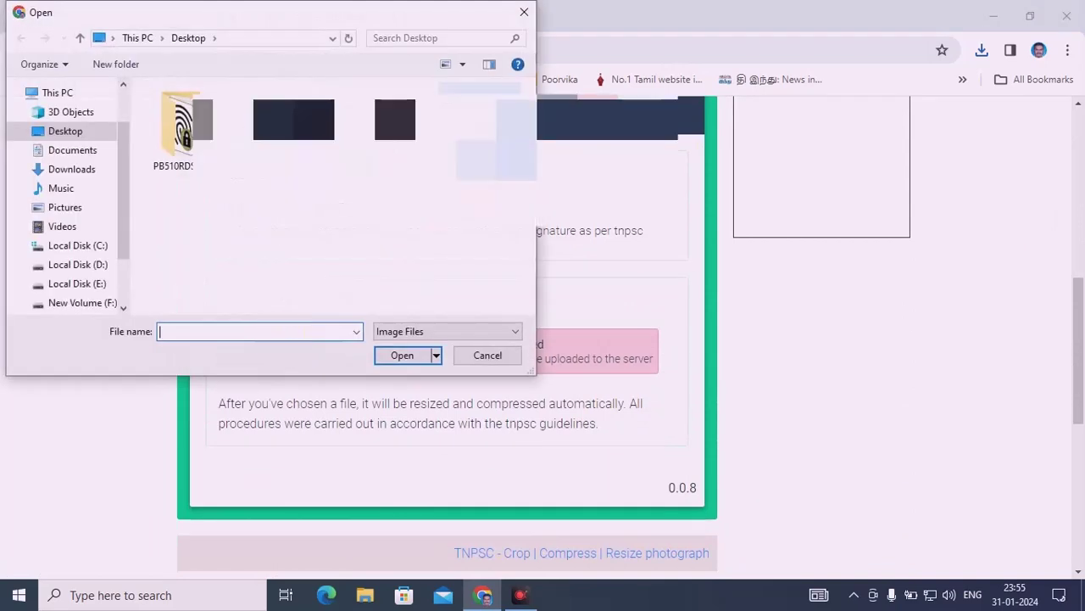
click(479, 134)
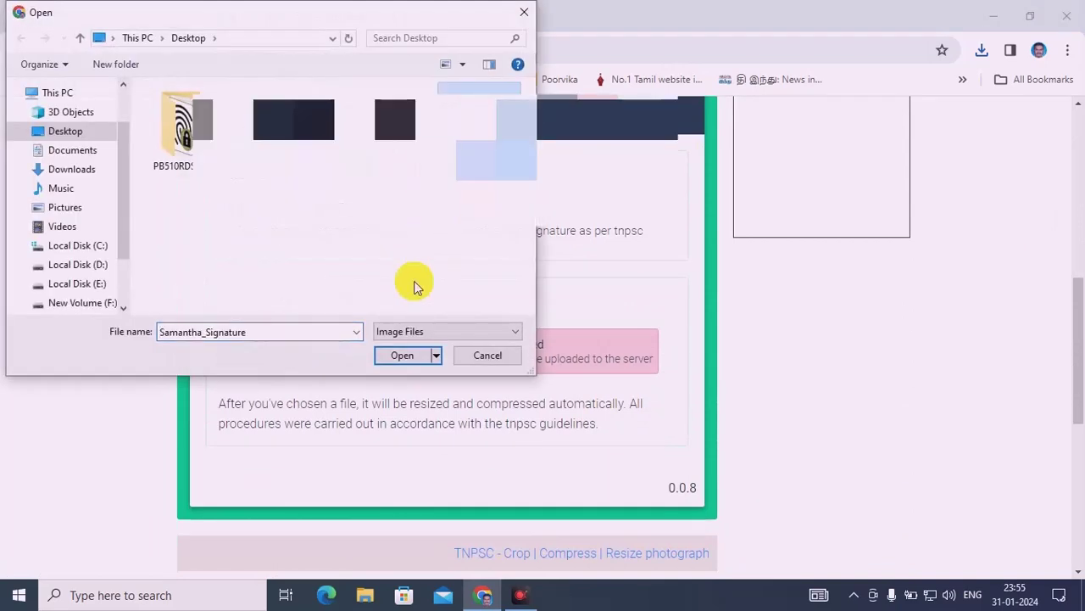
click(402, 354)
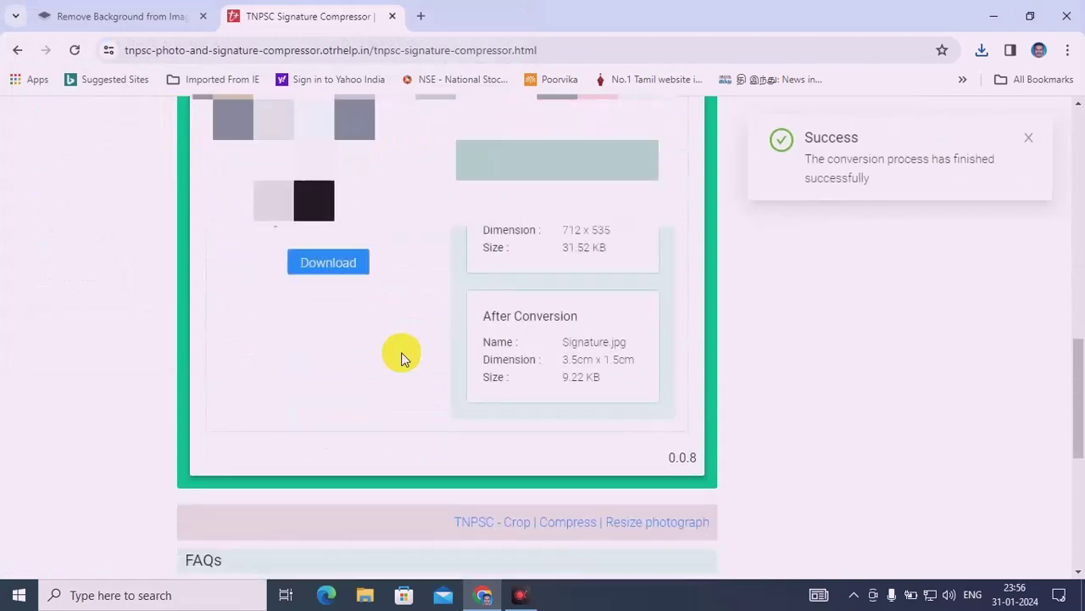
Download the converted signature and look through the FAQs about TNPSC signature requirements.
click(326, 266)
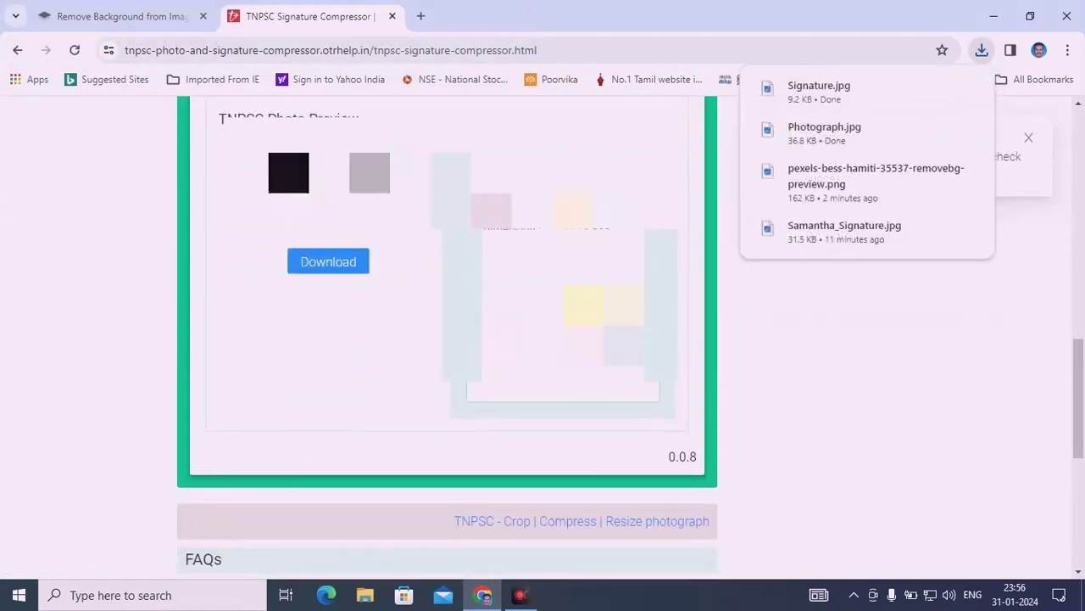
scroll(326, 268, down, 4)
scroll(325, 268, down, 2)
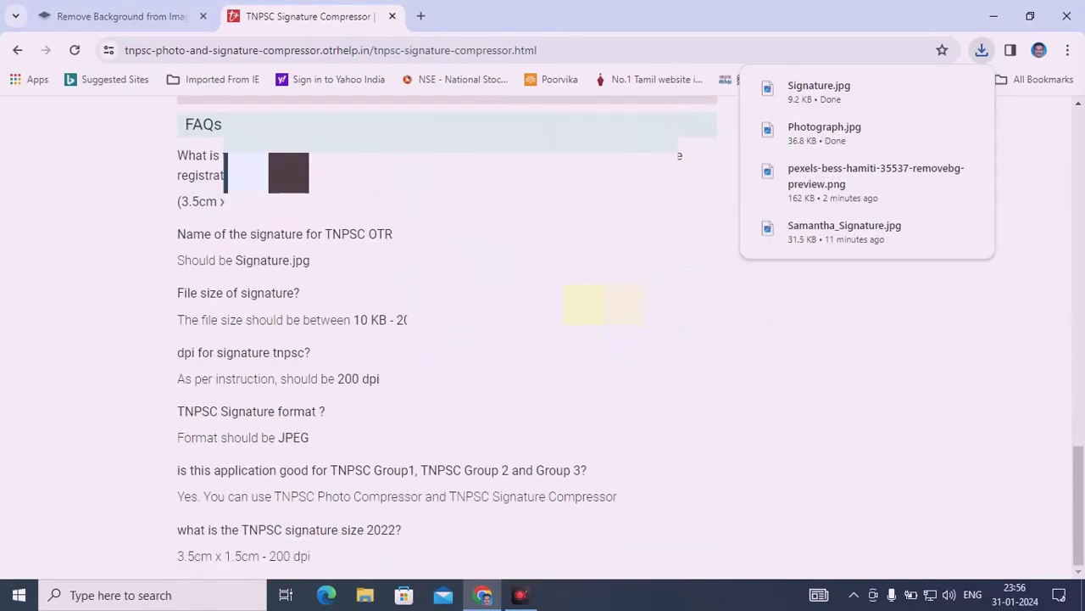
scroll(325, 268, up, 6)
scroll(325, 268, up, 2)
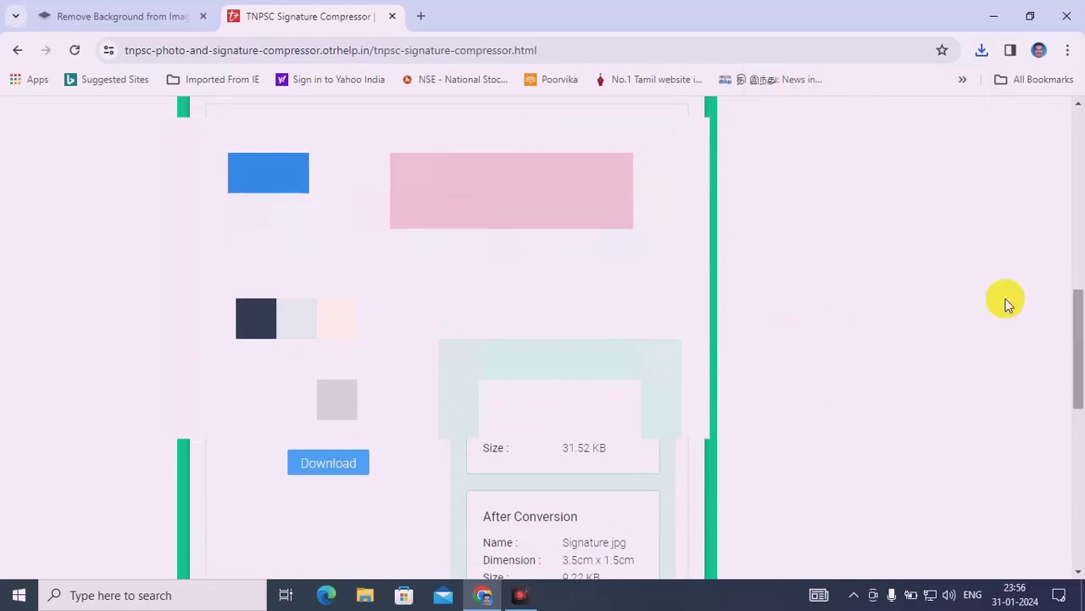
click(992, 15)
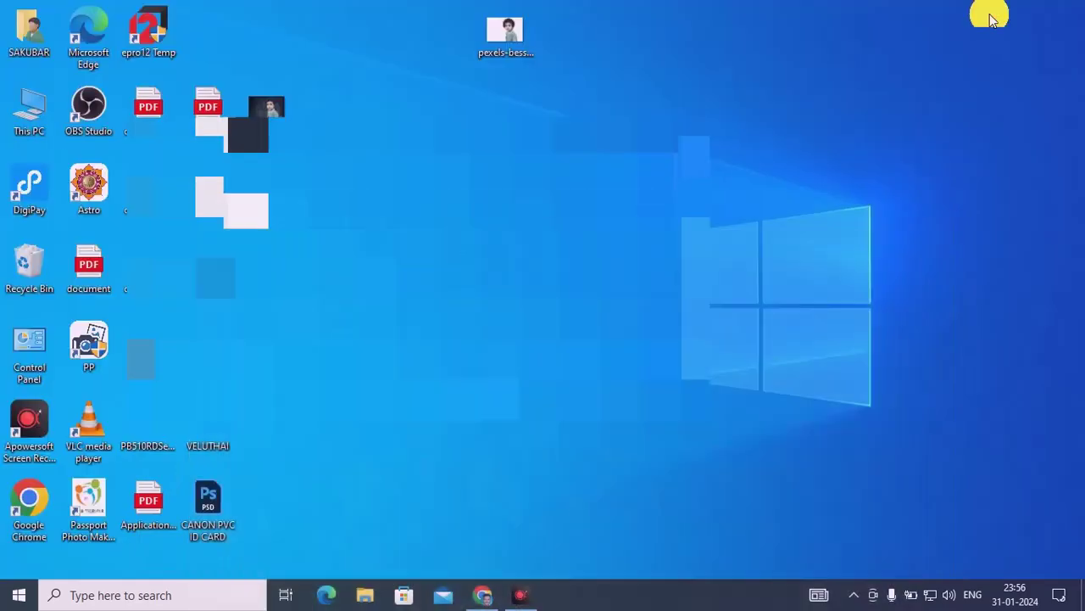
click(480, 595)
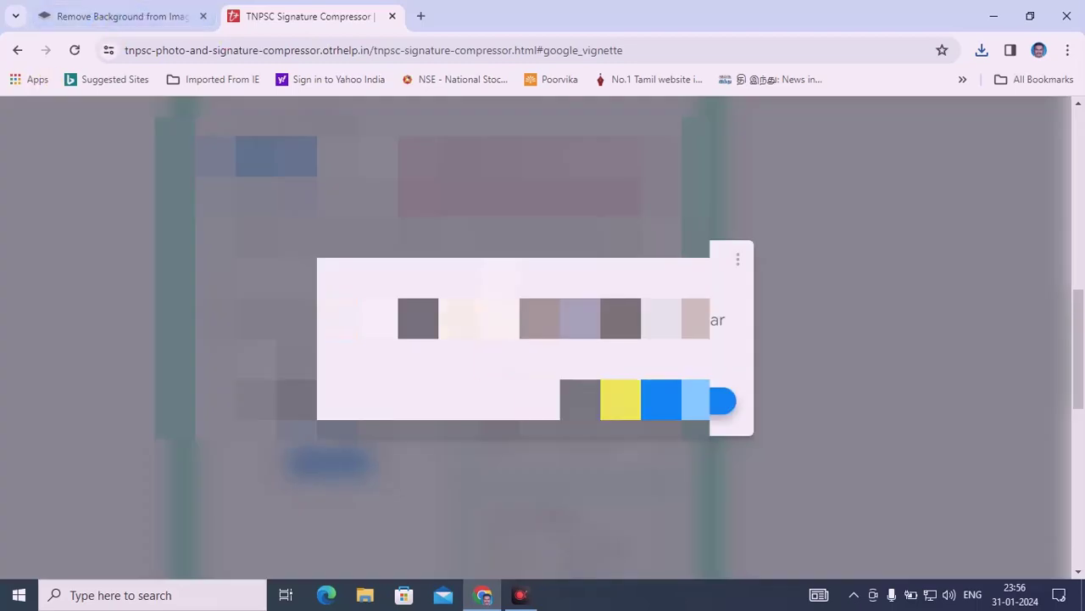
click(723, 400)
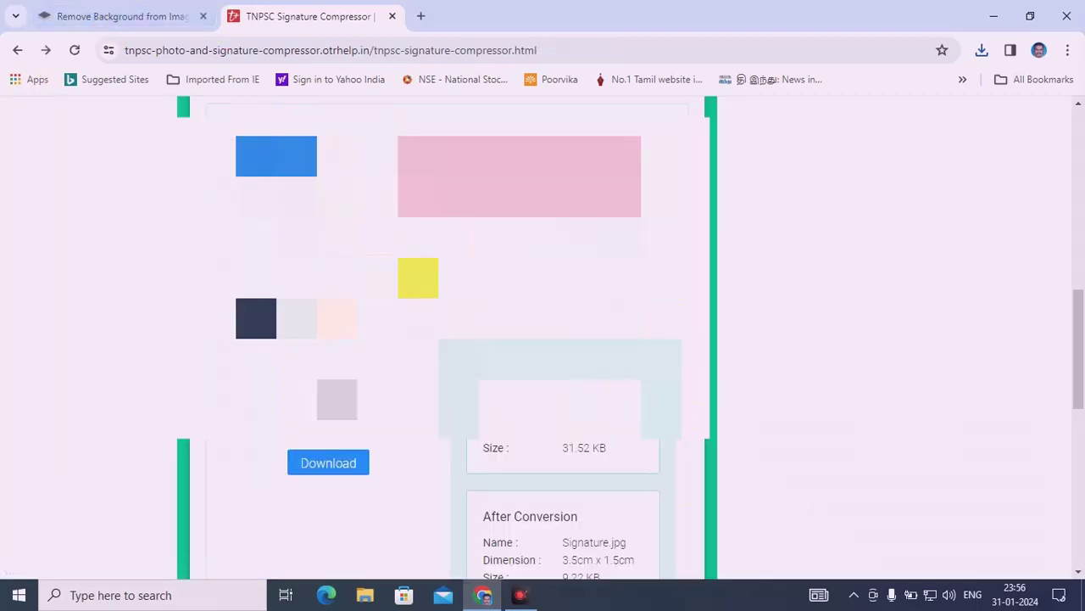
Show the downloaded Signature.jpg in its folder, view the image, and close the viewer and folder.
click(981, 50)
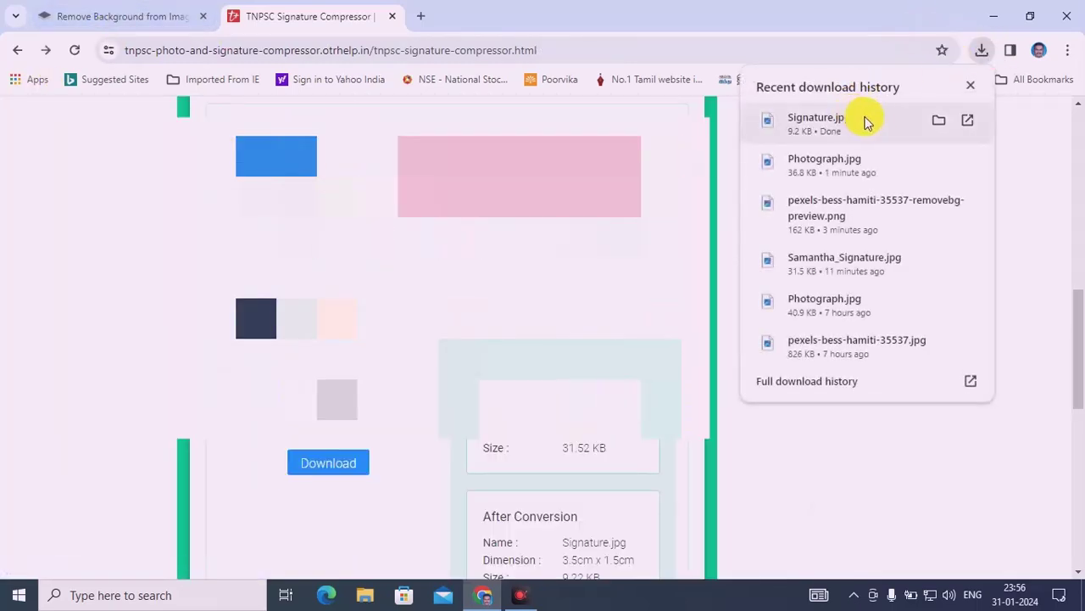
click(938, 120)
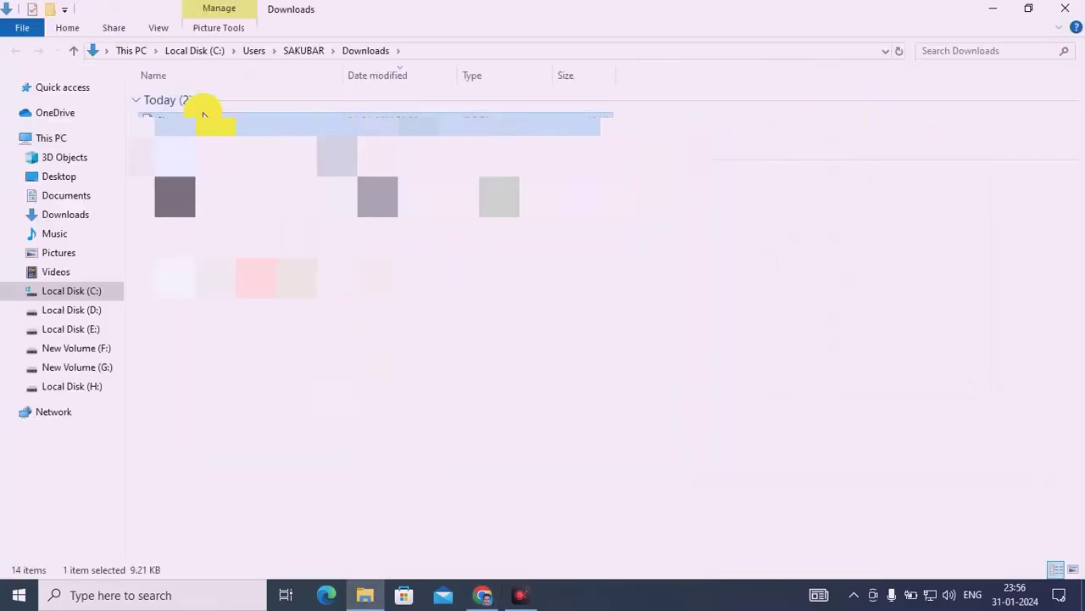
double_click(204, 119)
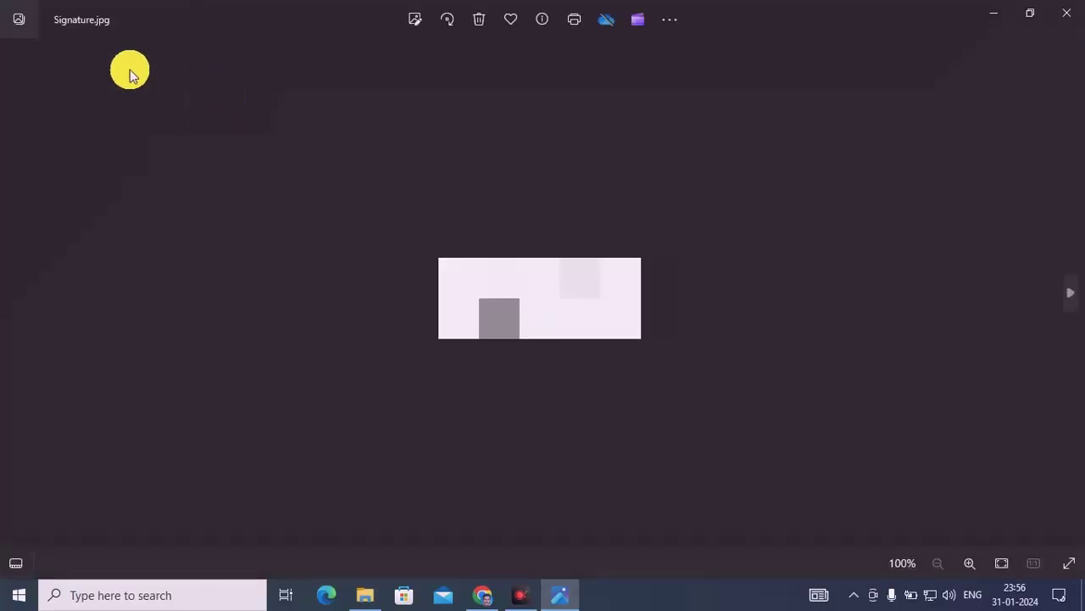
click(1067, 13)
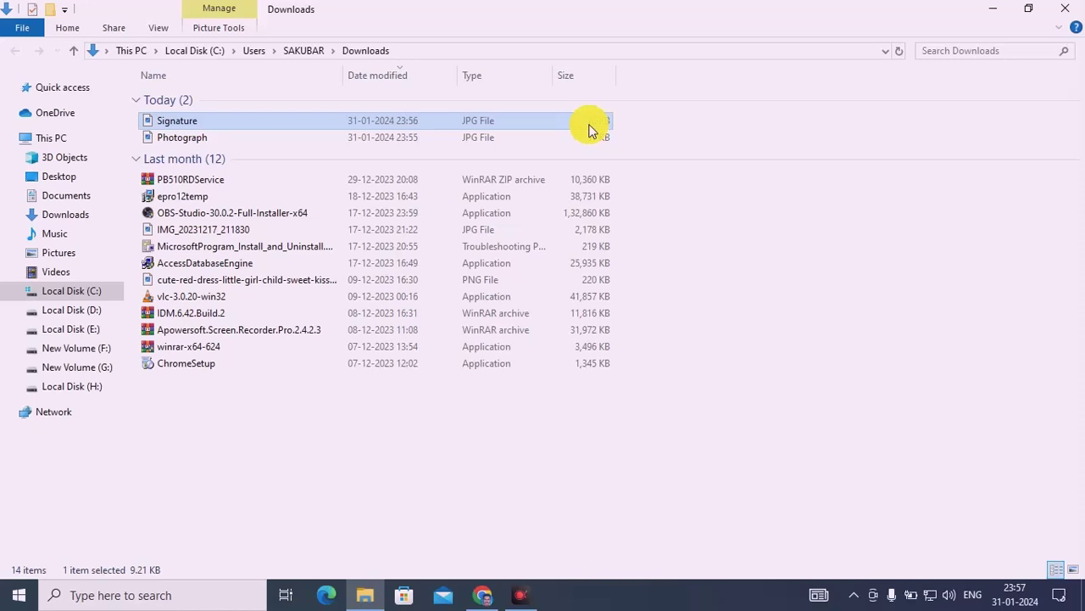
click(1066, 8)
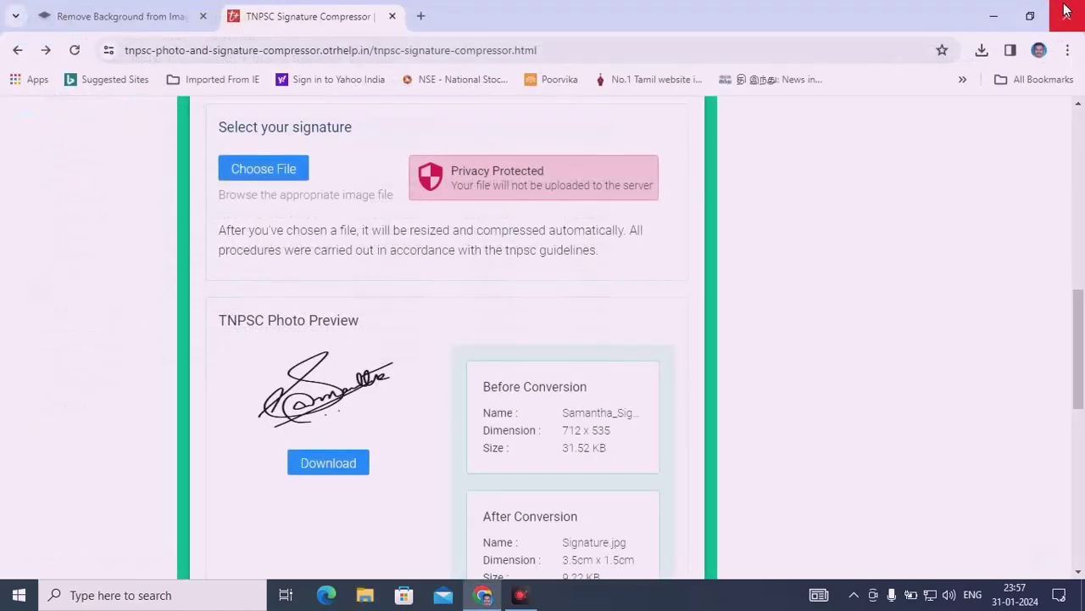